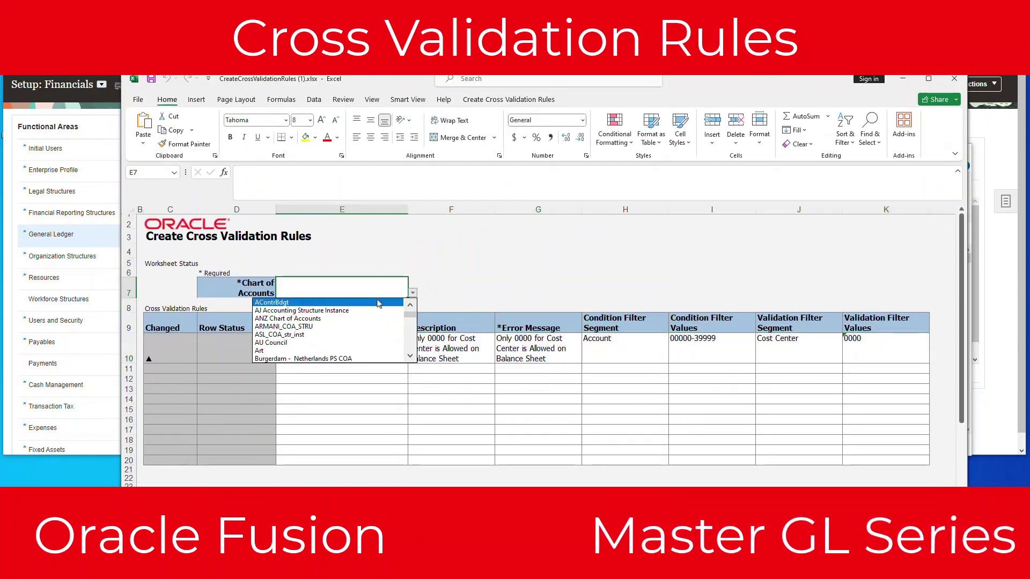
# Step: Select AContrBdgt as the chart of accounts for the NoCostCenterWithBS rule row
pyautogui.click(378, 304)
pyautogui.click(378, 349)
pyautogui.press('Right')
pyautogui.press('Right')
pyautogui.press('Right')
pyautogui.press('Right')
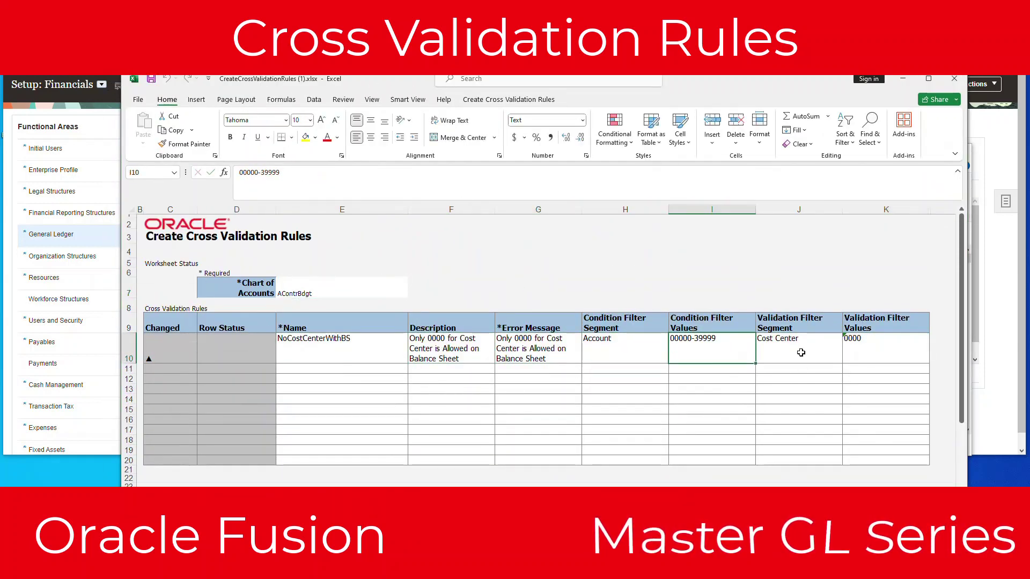
pyautogui.click(345, 353)
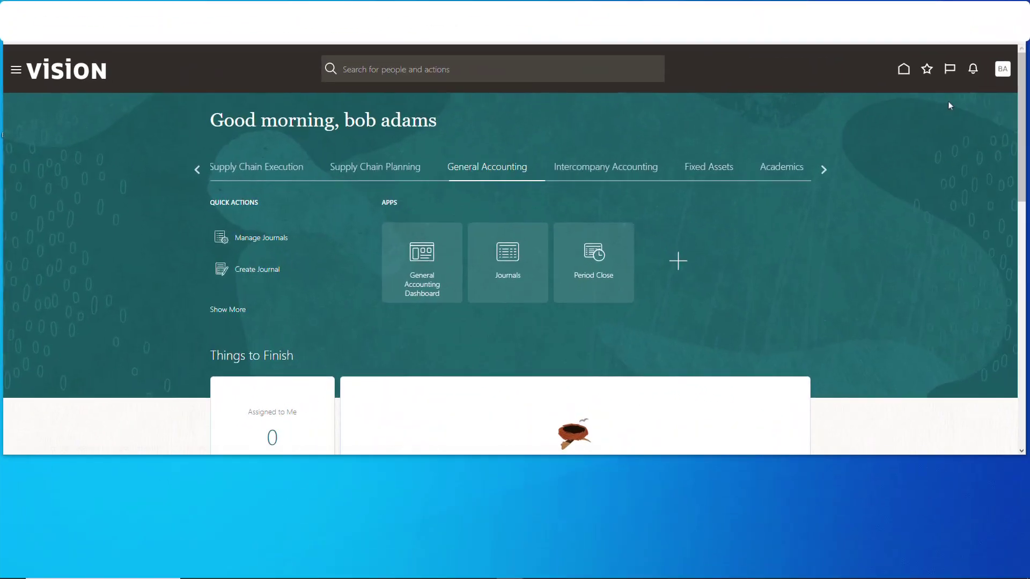
# Step: From Setup and Maintenance's General Ledger tasks, launch Create Cross Validation Rules in Spreadsheet
pyautogui.click(1000, 78)
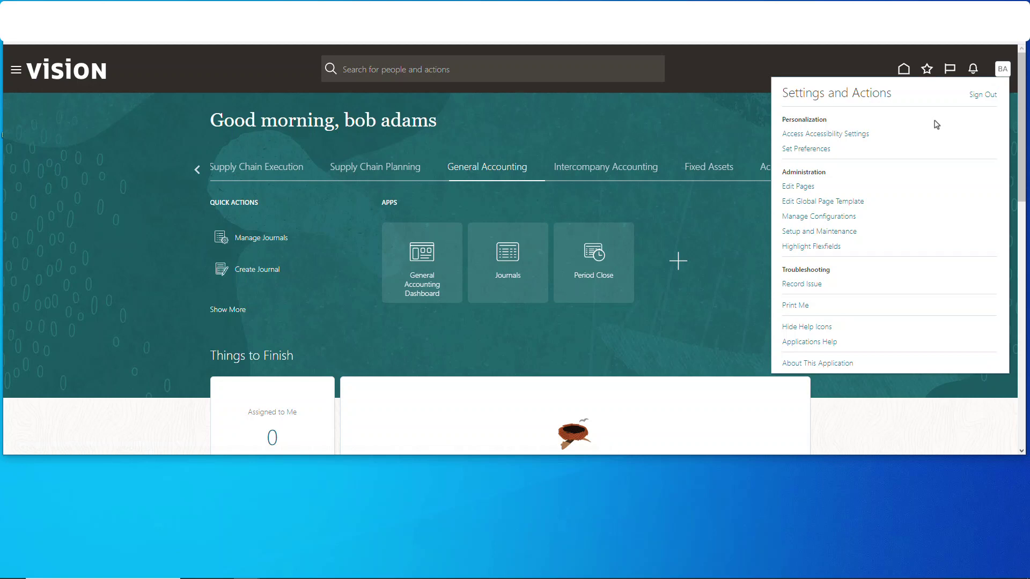
pyautogui.click(831, 235)
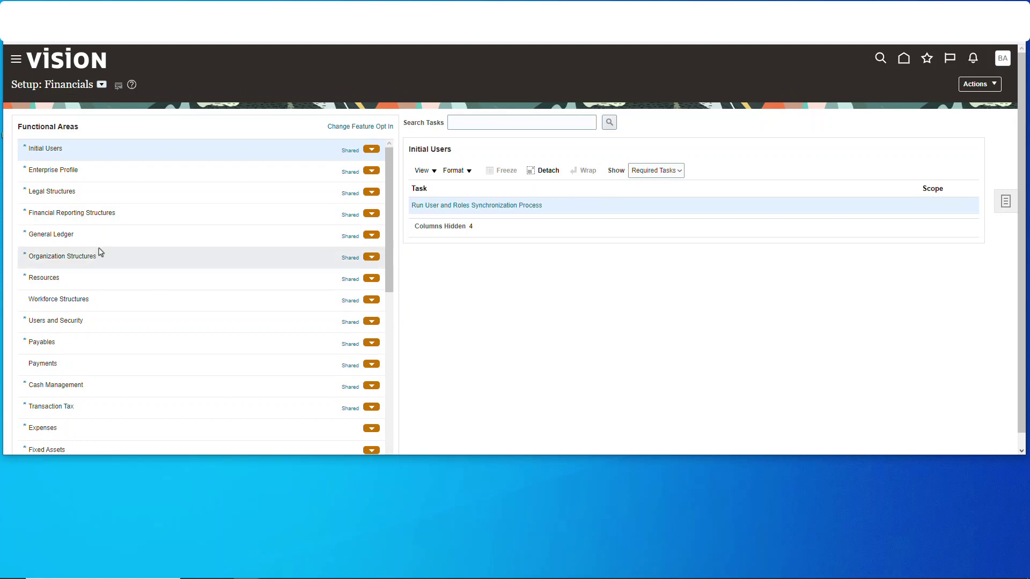
pyautogui.click(99, 234)
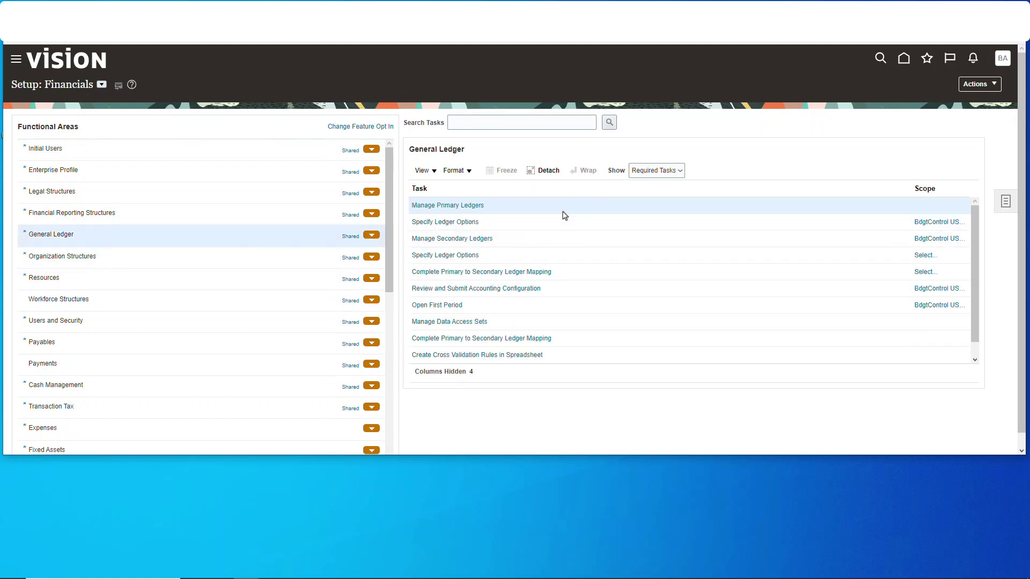
pyautogui.click(477, 355)
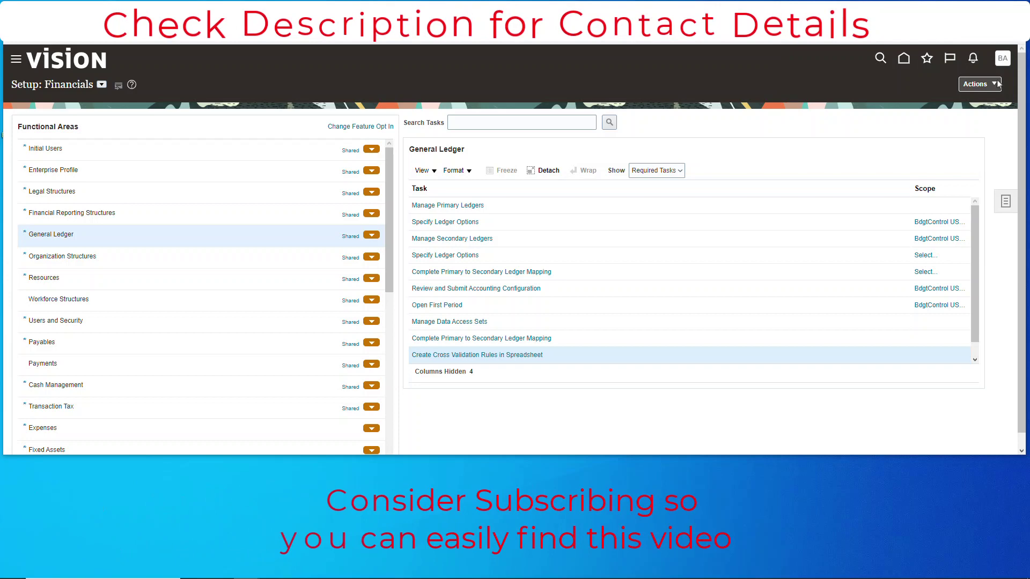
# Step: Unblock CreateCrossValidationRules (1).xlsx through its file Properties
pyautogui.rightClick(714, 272)
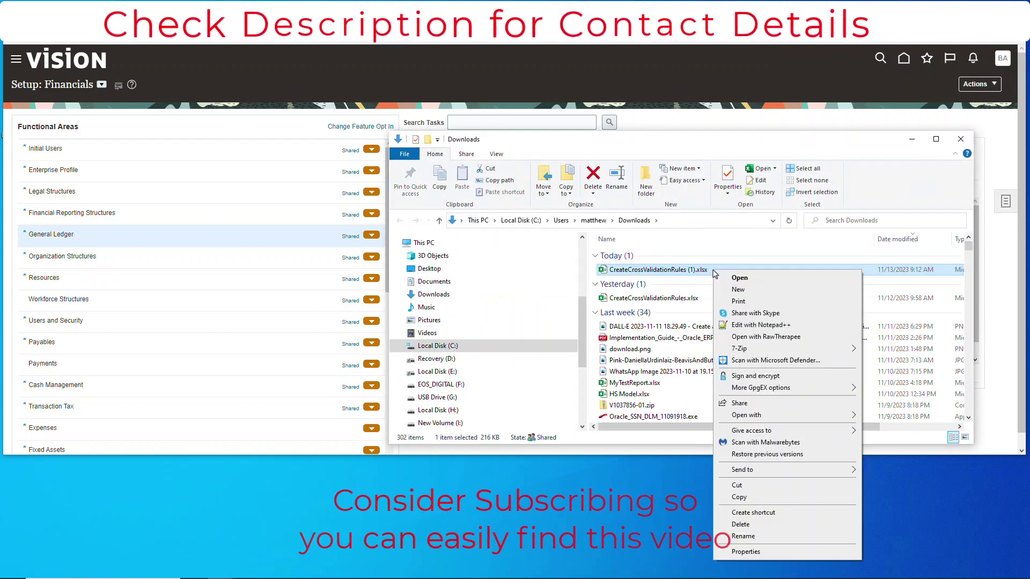
pyautogui.click(741, 551)
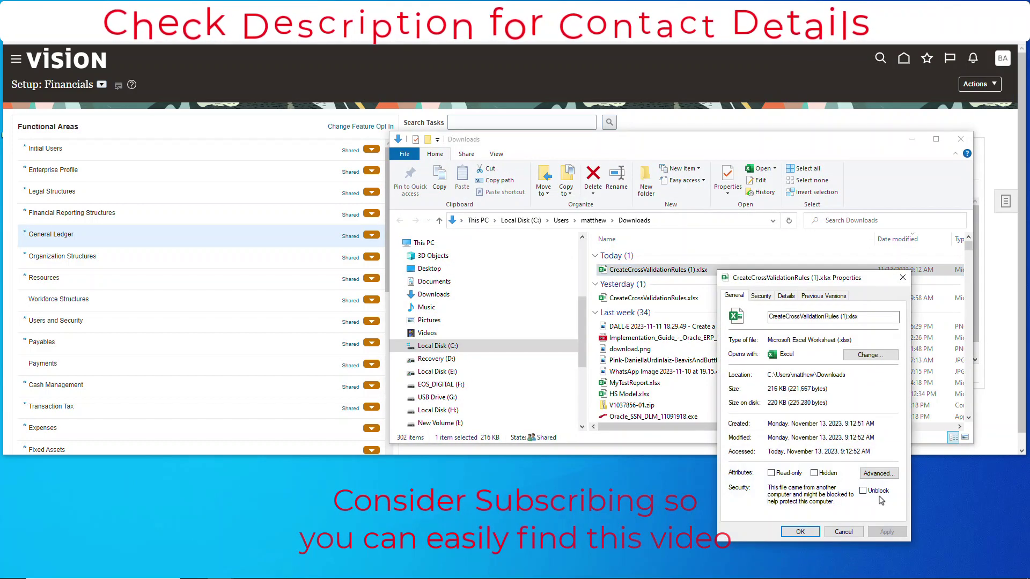
pyautogui.click(873, 491)
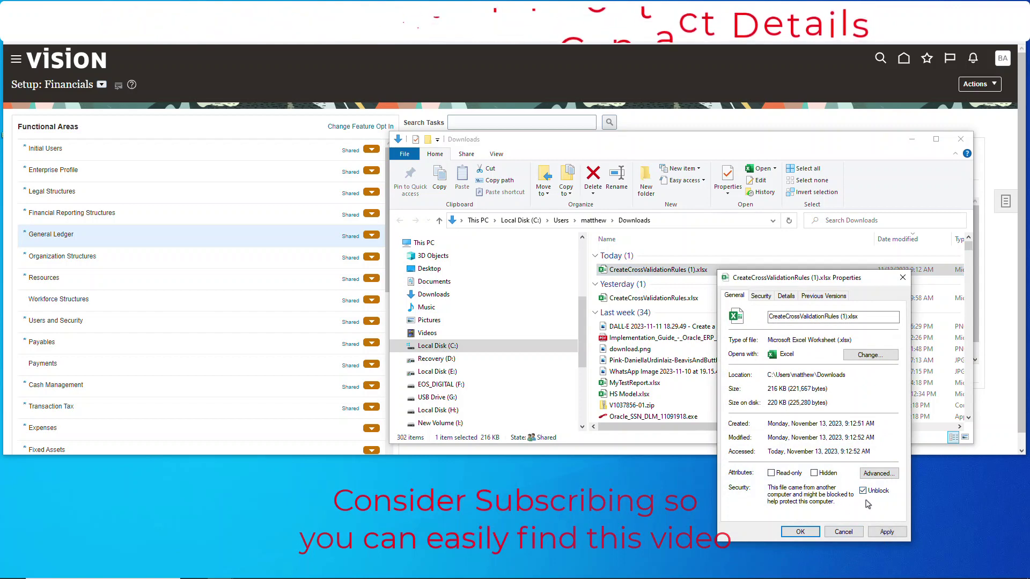
pyautogui.click(799, 532)
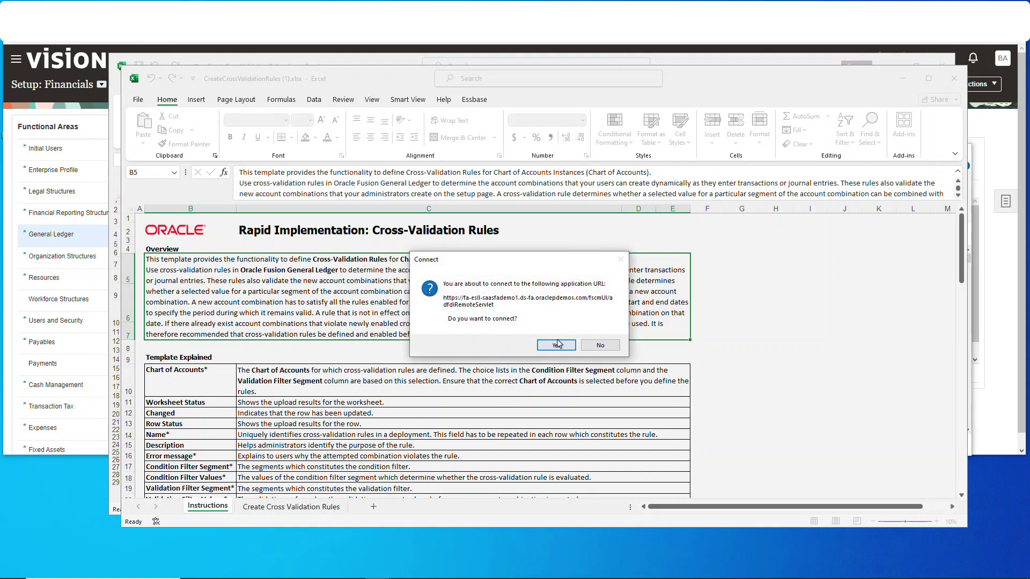
# Step: Connect the workbook to Oracle Fusion, sign in, and skim the Instructions sheet
pyautogui.click(556, 345)
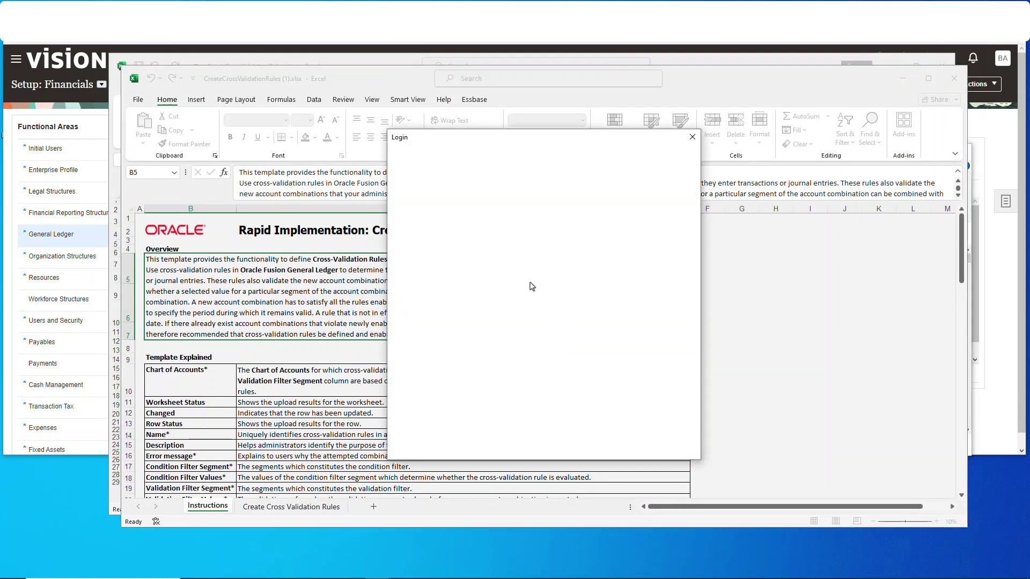
pyautogui.click(506, 382)
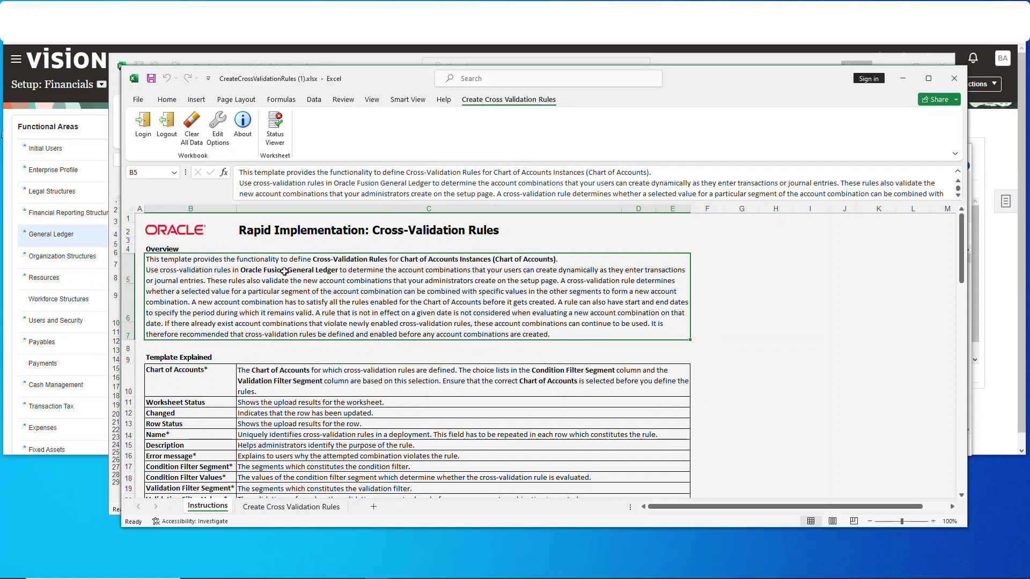
pyautogui.scroll(-13, 249, 269)
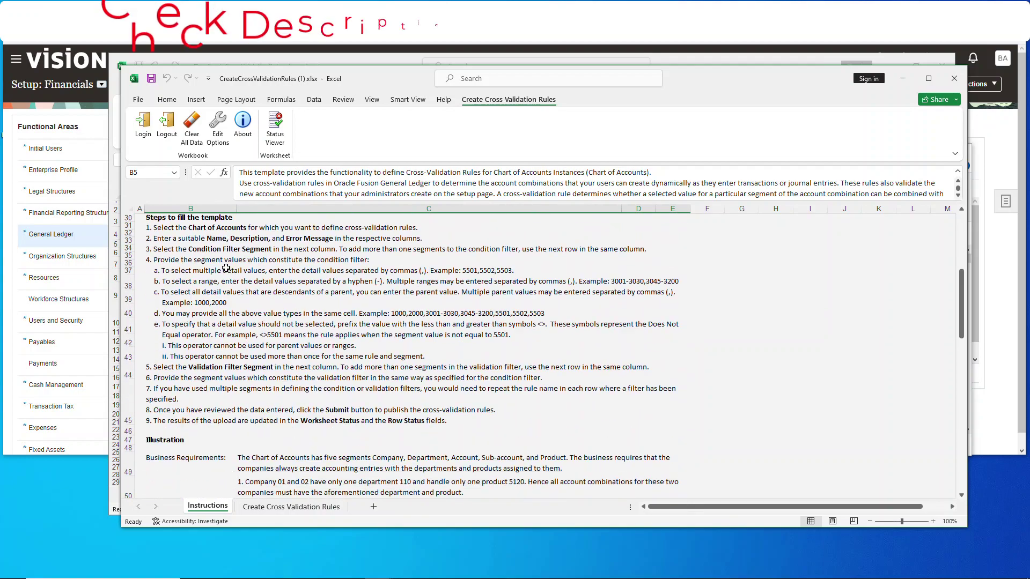
pyautogui.scroll(-3, 229, 267)
pyautogui.scroll(5, 229, 274)
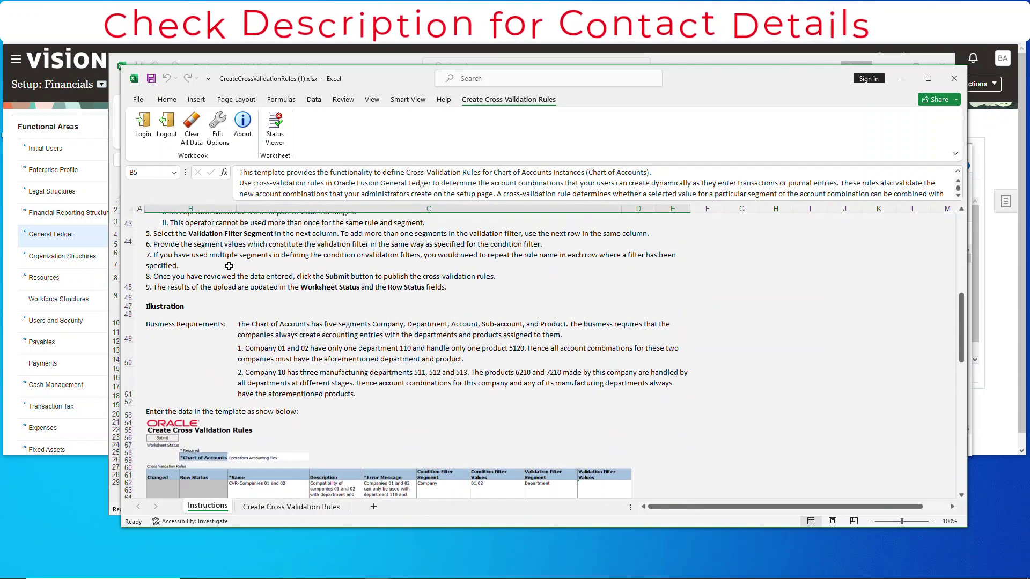
pyautogui.scroll(5, 229, 277)
# Step: Review the template-filling steps, then move to the Create Cross Validation Rules sheet
pyautogui.click(229, 306)
pyautogui.scroll(-10, 225, 322)
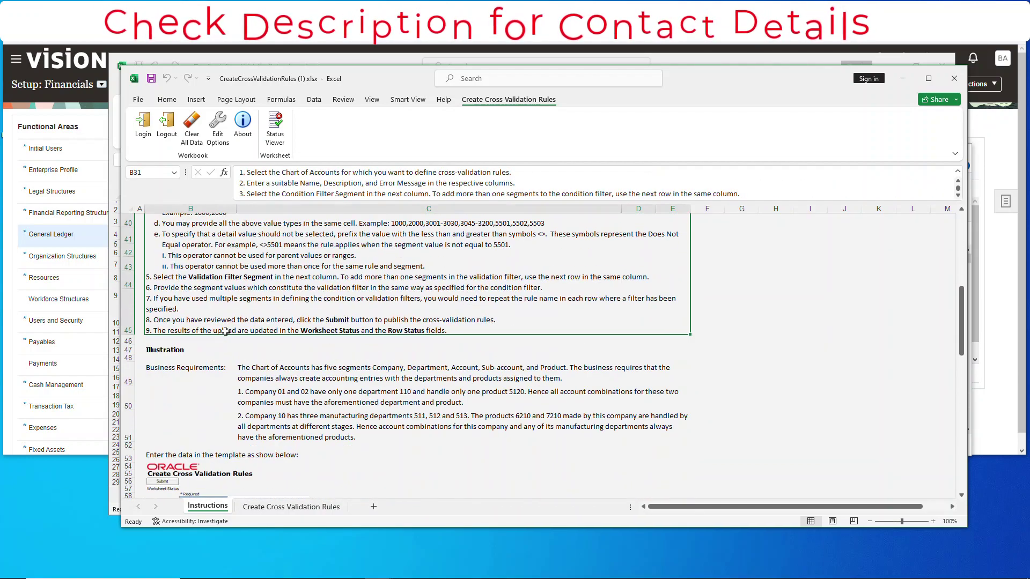
pyautogui.scroll(12, 226, 331)
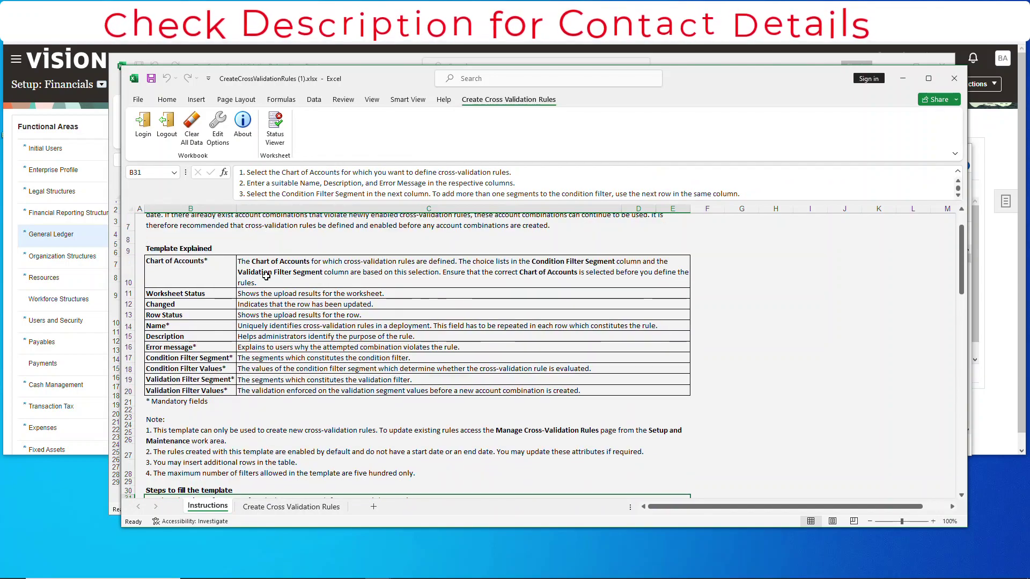
pyautogui.scroll(-10, 240, 339)
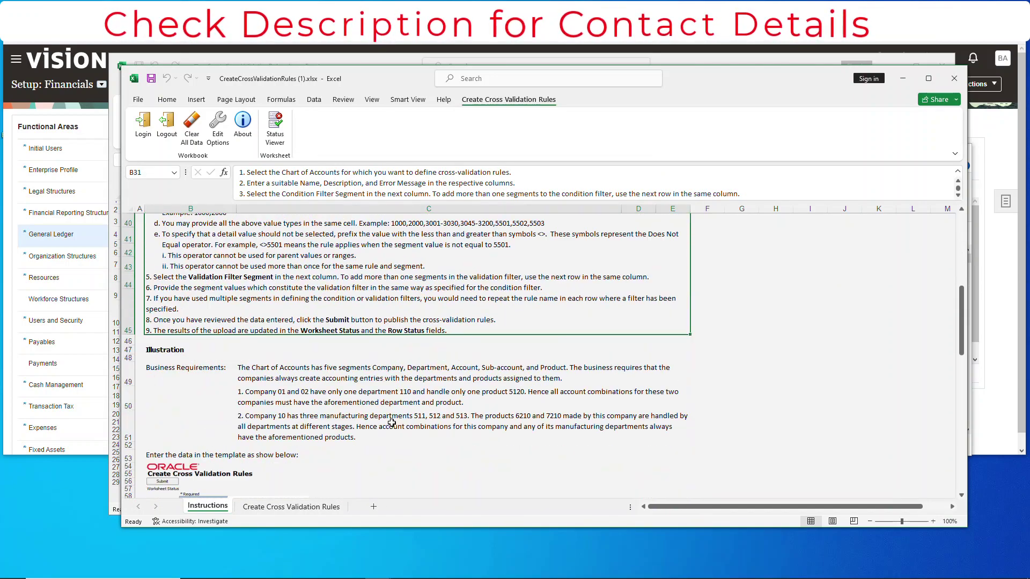
pyautogui.scroll(-15, 369, 406)
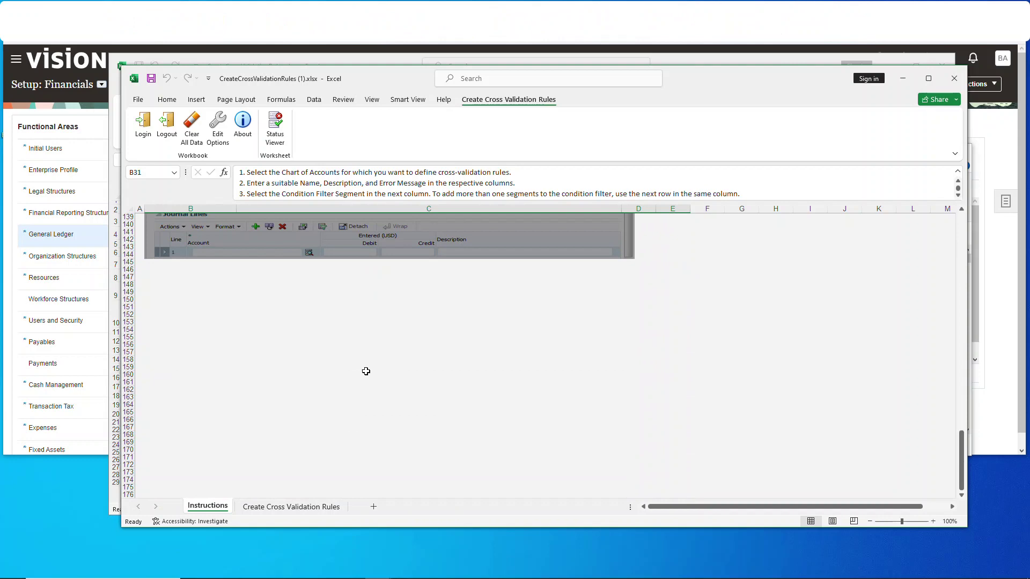
pyautogui.scroll(20, 362, 365)
pyautogui.click(292, 505)
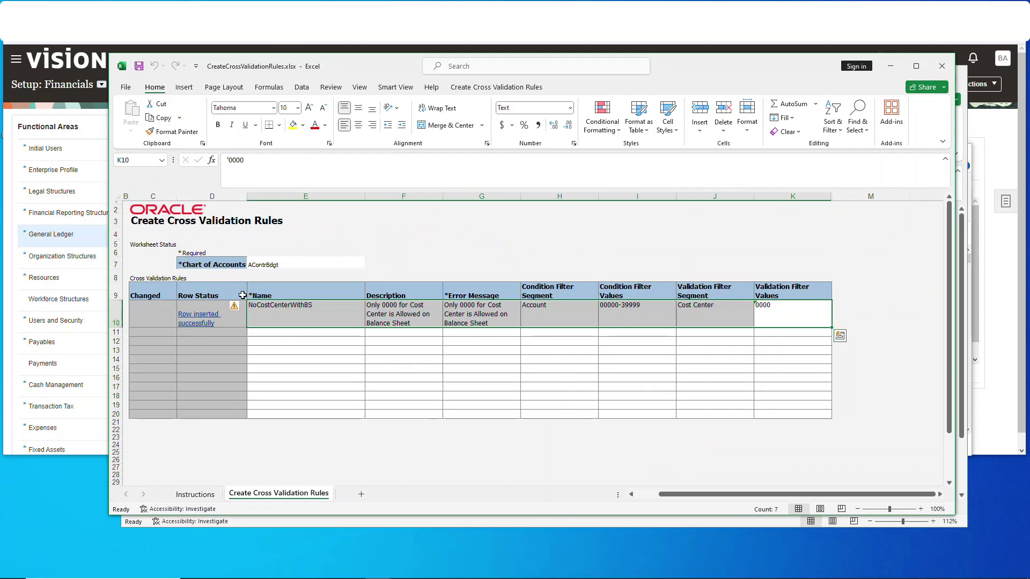
# Step: Copy rule row E10:K10 from CreateCrossValidationRules.xlsx into E10 of the (1) workbook
pyautogui.click(314, 314)
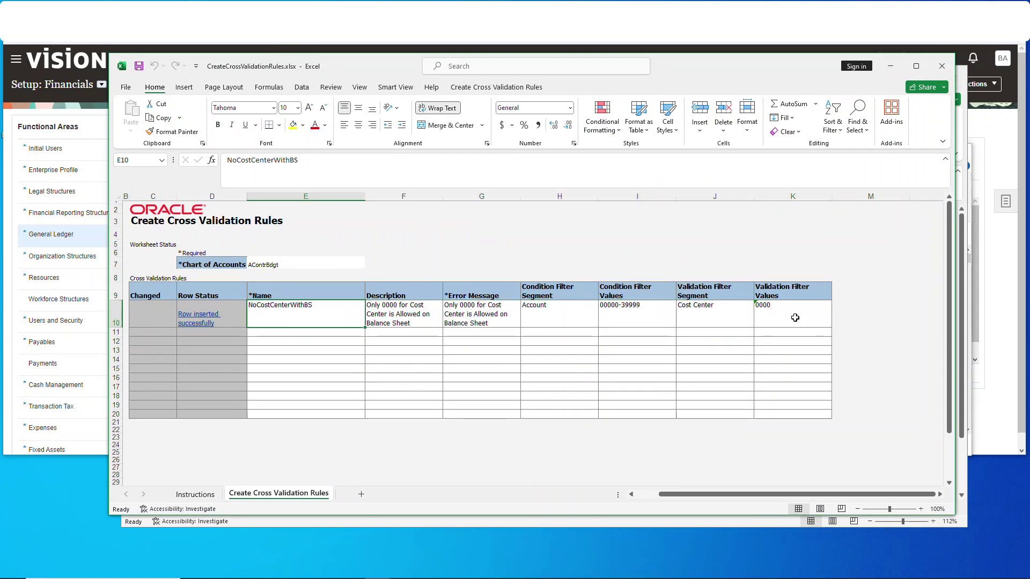
pyautogui.moveTo(795, 318); pyautogui.dragTo(327, 323)
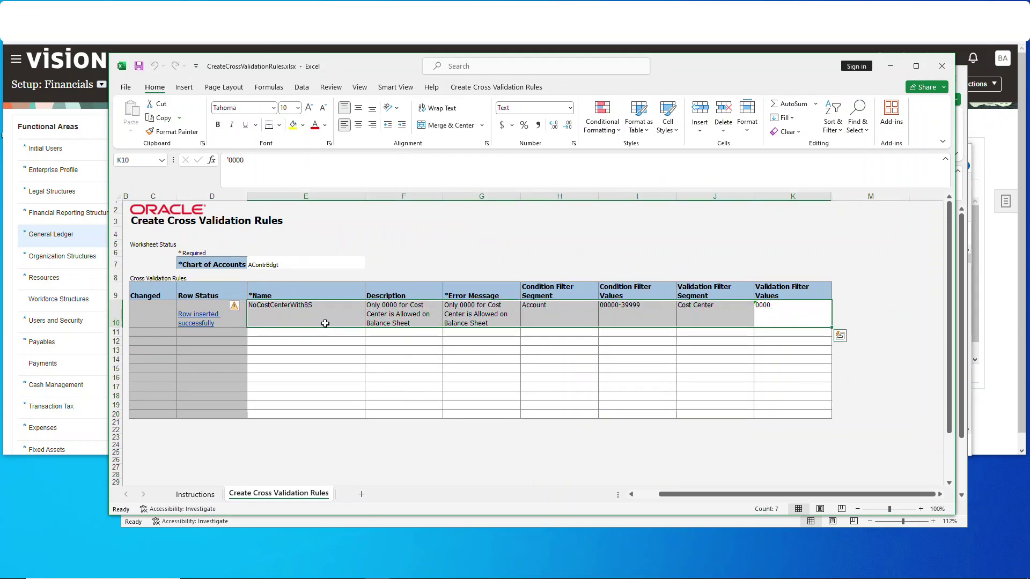
pyautogui.click(165, 119)
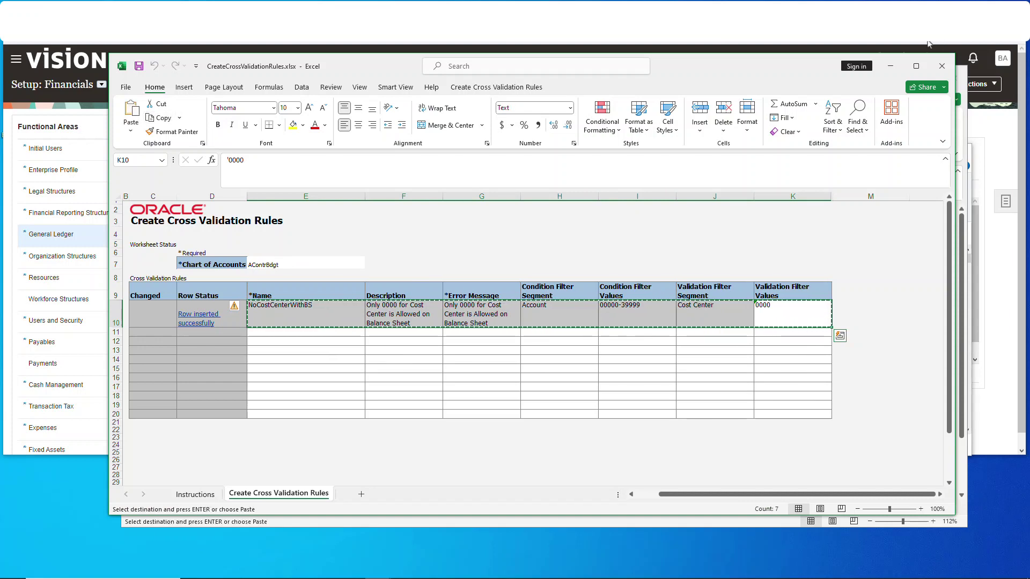
pyautogui.click(893, 67)
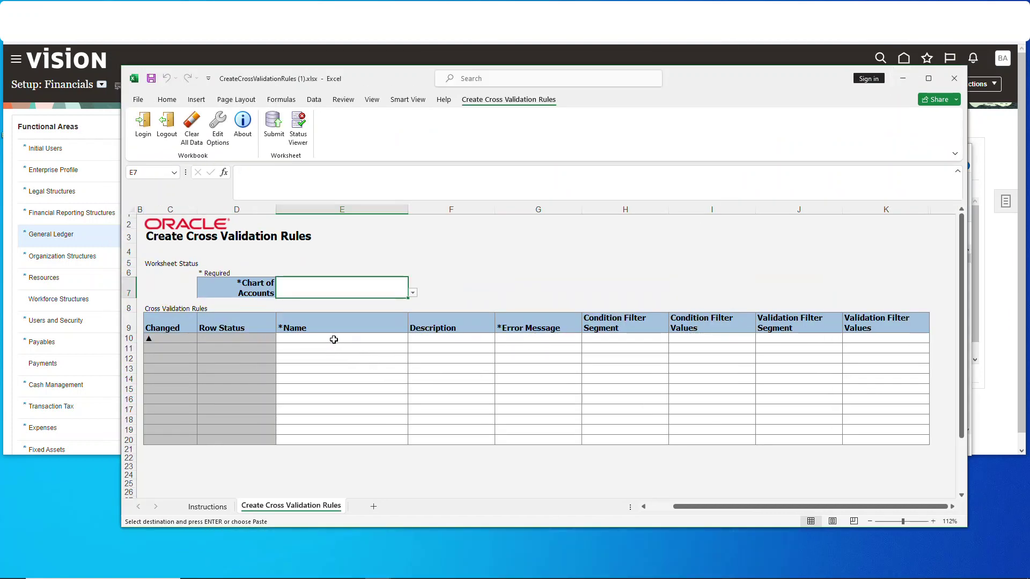
pyautogui.click(166, 99)
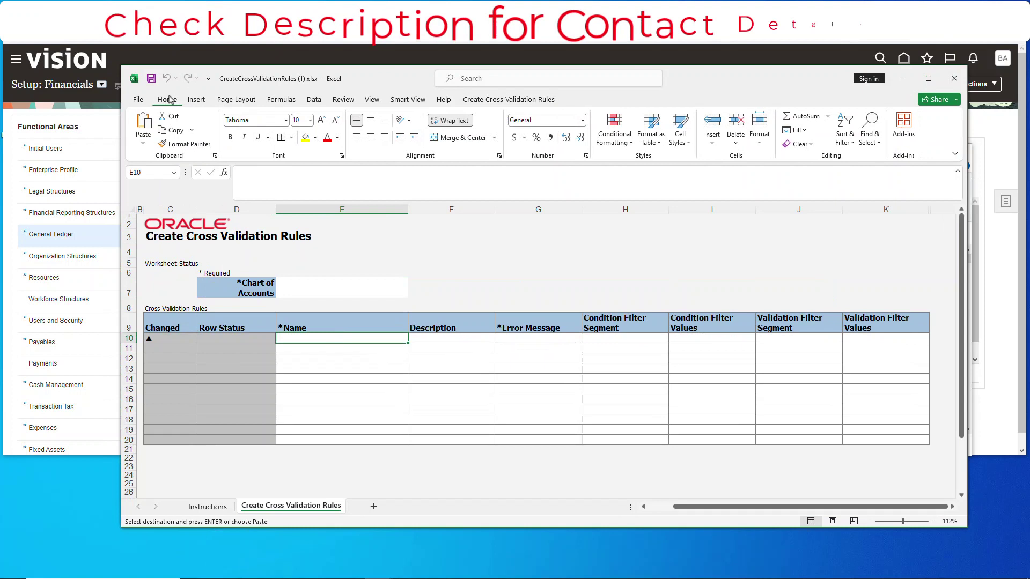
pyautogui.click(143, 143)
pyautogui.click(157, 173)
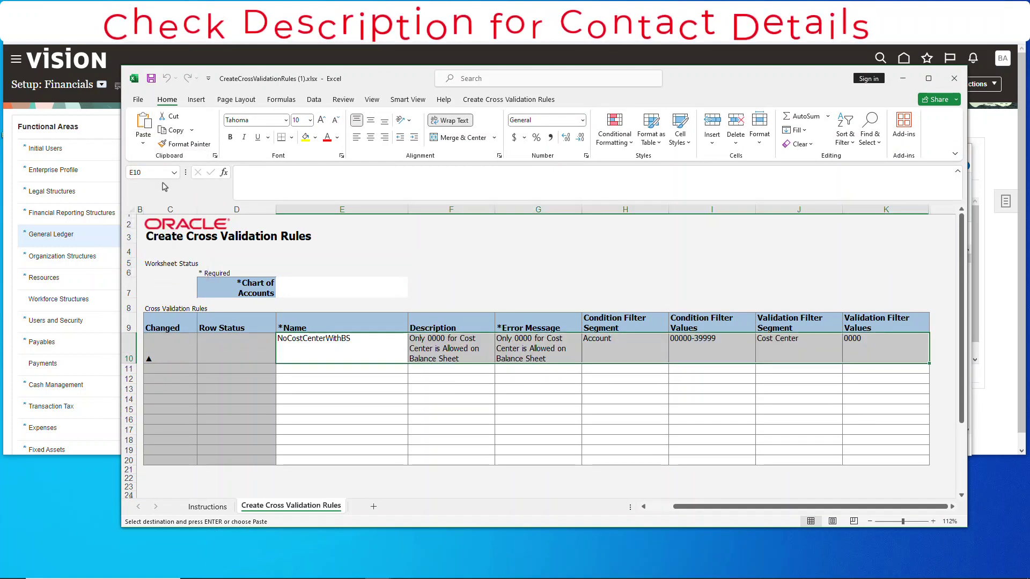
# Step: Choose AContrBdgt as the chart of accounts in cell E7
pyautogui.click(370, 288)
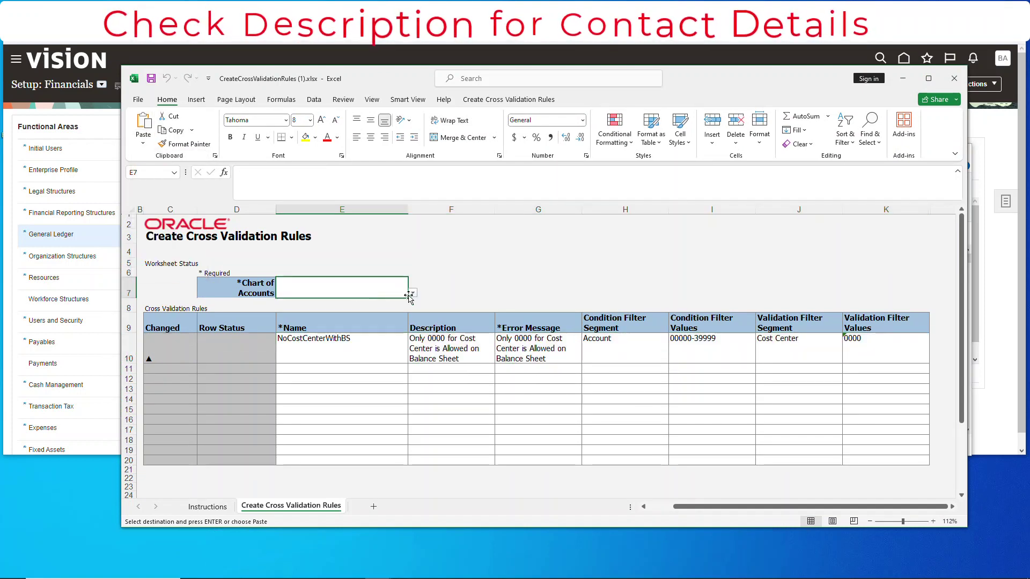
pyautogui.click(413, 292)
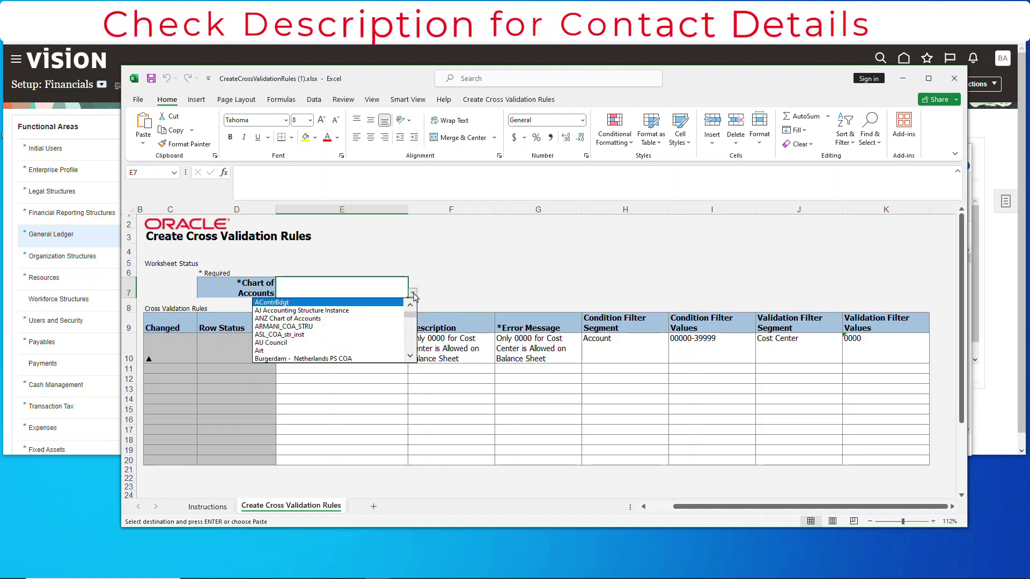
pyautogui.click(311, 303)
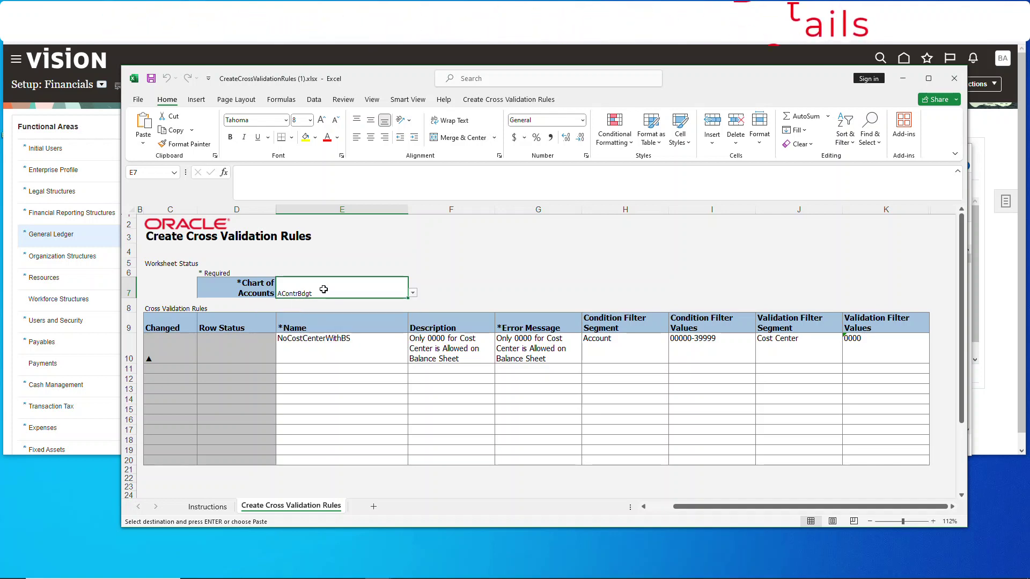
# Step: Review the pasted rule name, description, error message and Account condition filter in E10:H10
pyautogui.click(353, 352)
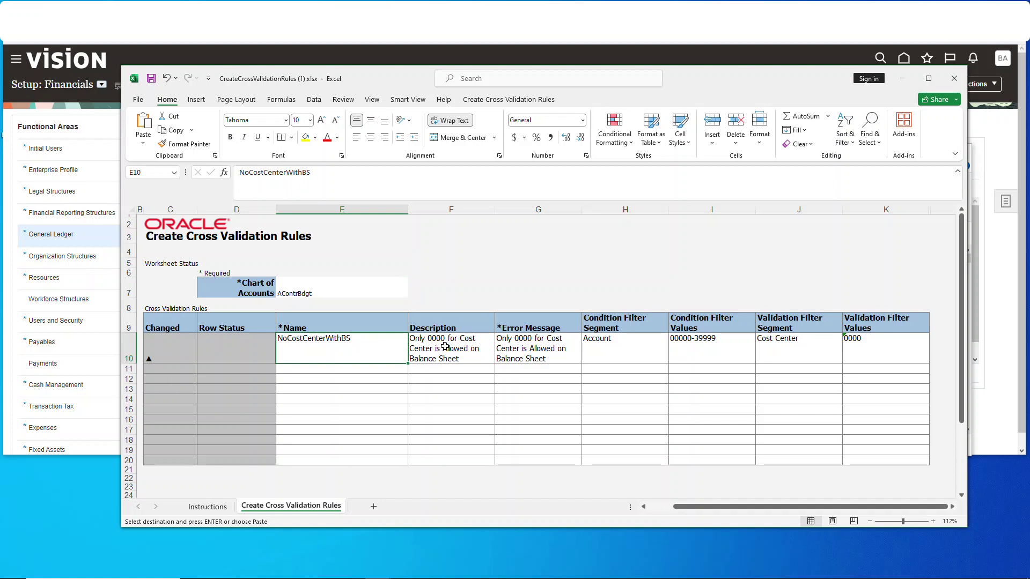
pyautogui.click(452, 345)
pyautogui.click(354, 355)
pyautogui.click(479, 359)
pyautogui.click(546, 355)
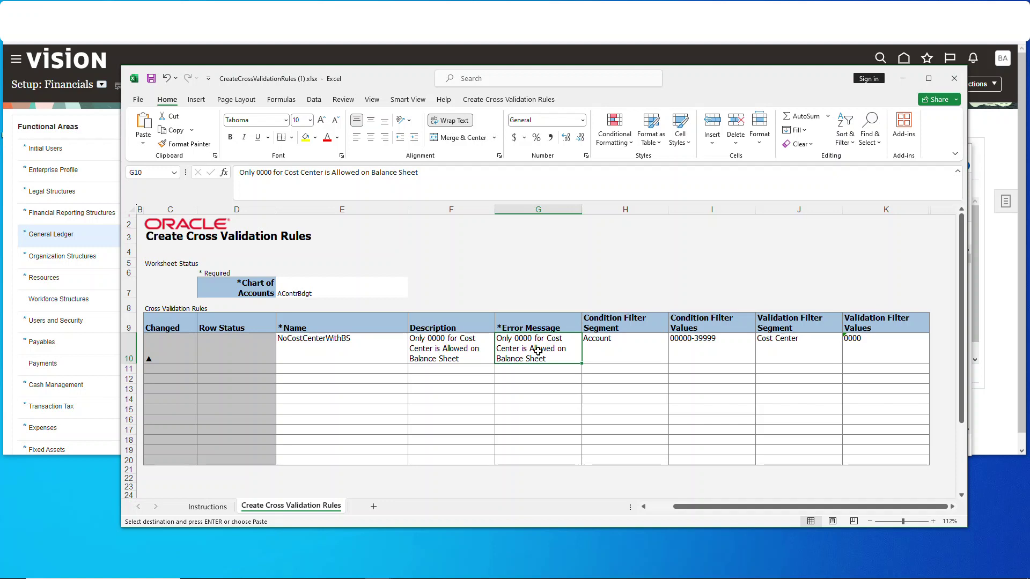
pyautogui.click(623, 358)
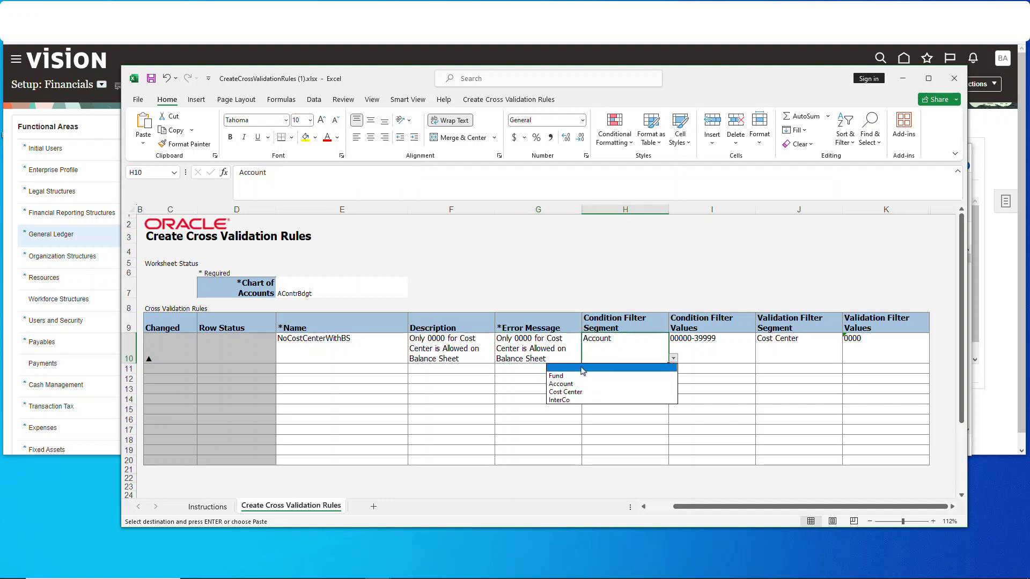
pyautogui.click(695, 351)
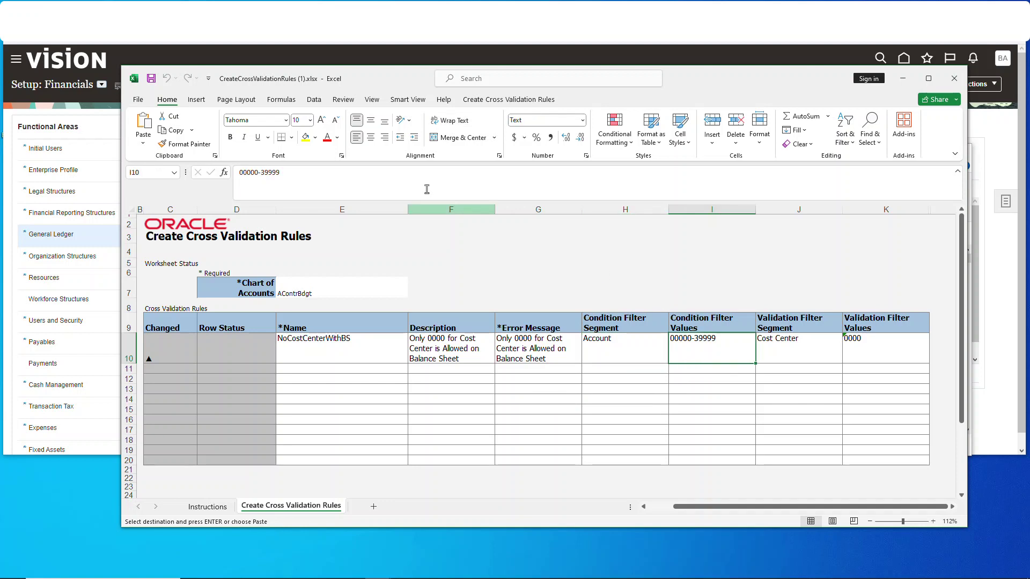
pyautogui.write('dsfdsf')
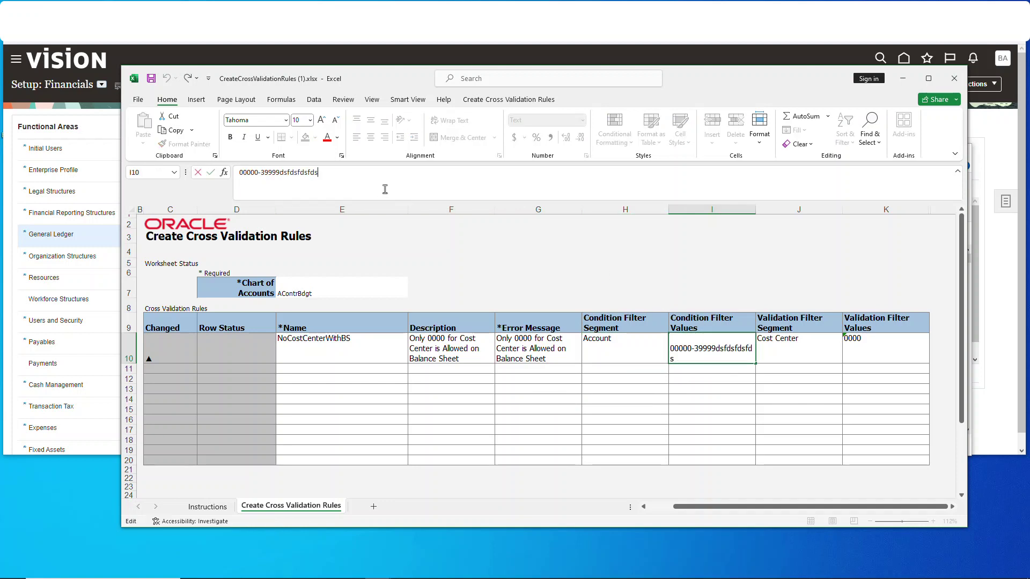
pyautogui.write('dsfds')
pyautogui.press('BackSpace')
pyautogui.press('BackSpace')
pyautogui.press('BackSpace')
pyautogui.press('BackSpace')
pyautogui.press('BackSpace')
pyautogui.press('BackSpace')
pyautogui.press('BackSpace')
pyautogui.press('BackSpace')
pyautogui.press('BackSpace')
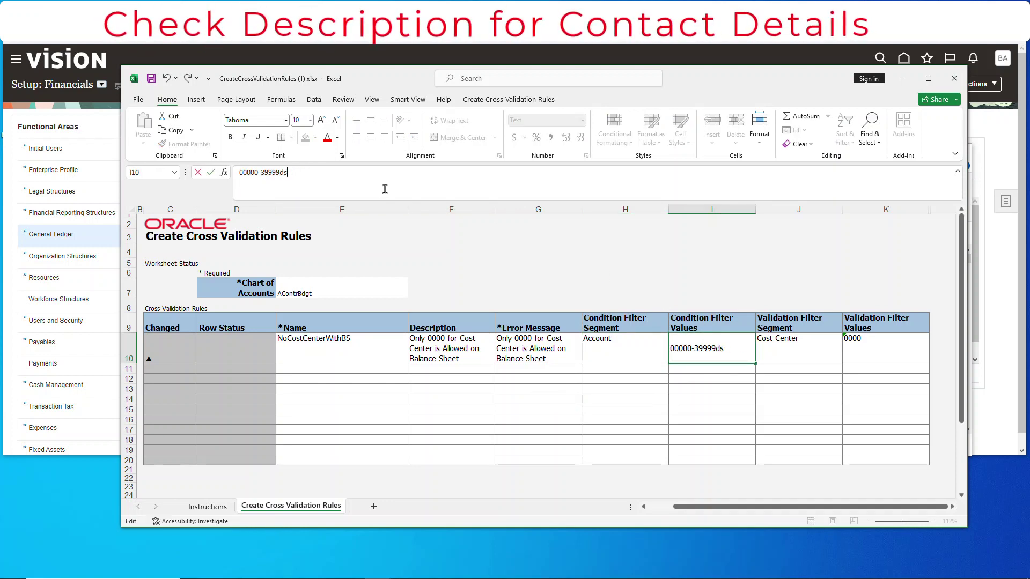
pyautogui.press('Escape')
pyautogui.click(801, 352)
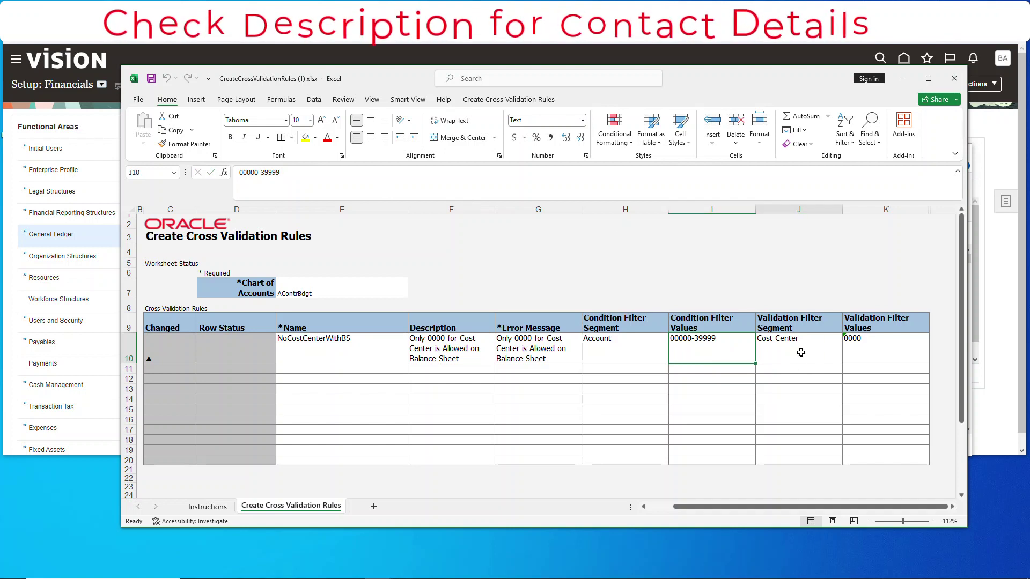
pyautogui.click(847, 357)
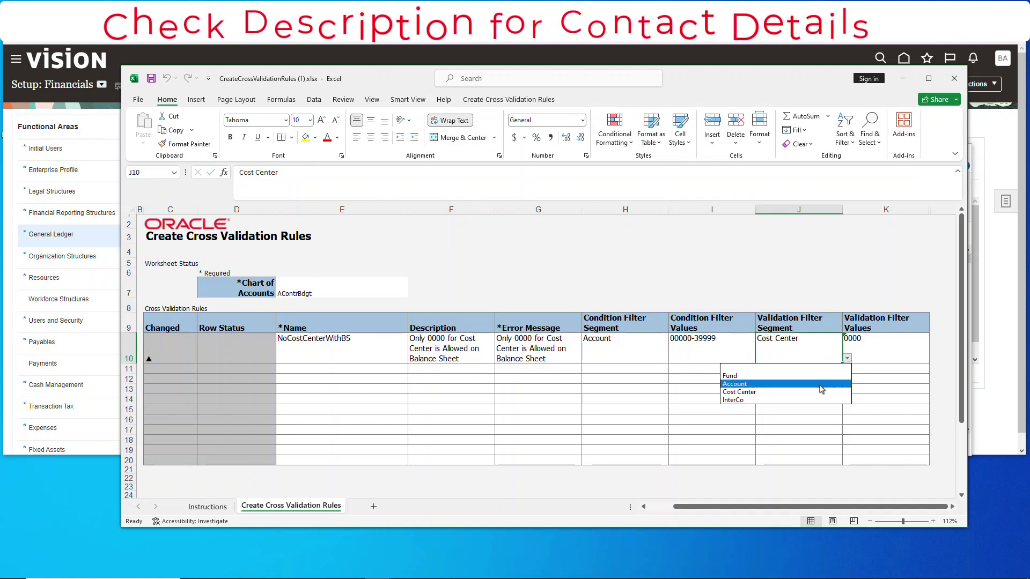
pyautogui.click(802, 394)
pyautogui.press('Tab')
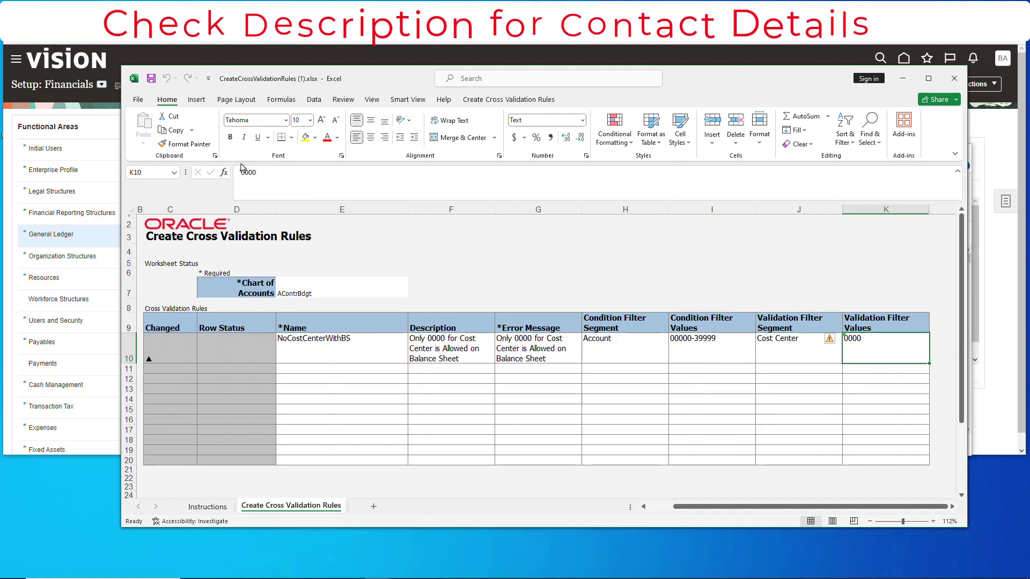
pyautogui.click(330, 184)
pyautogui.write('fsdfdsfsd')
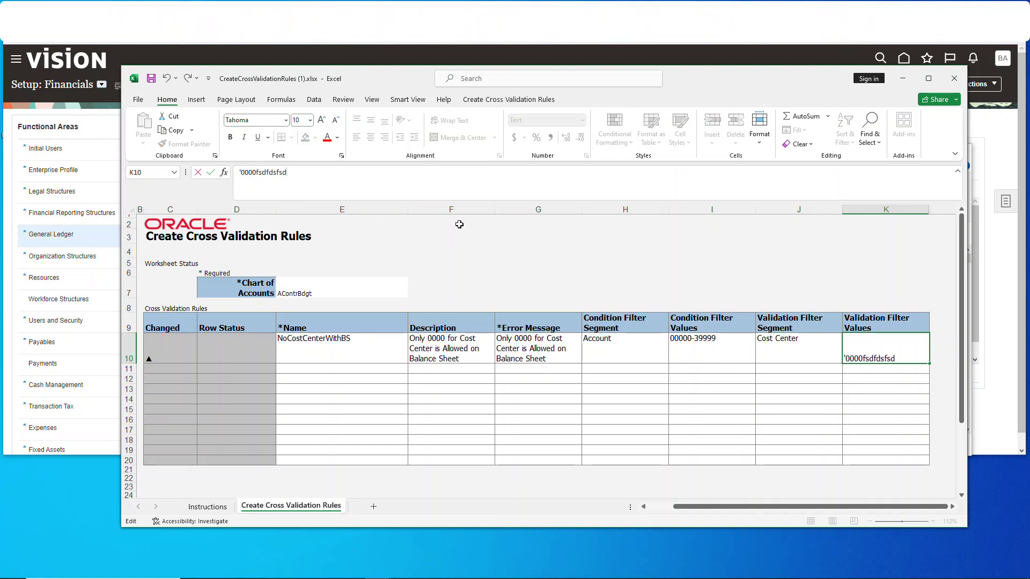
pyautogui.press('Escape')
pyautogui.click(807, 358)
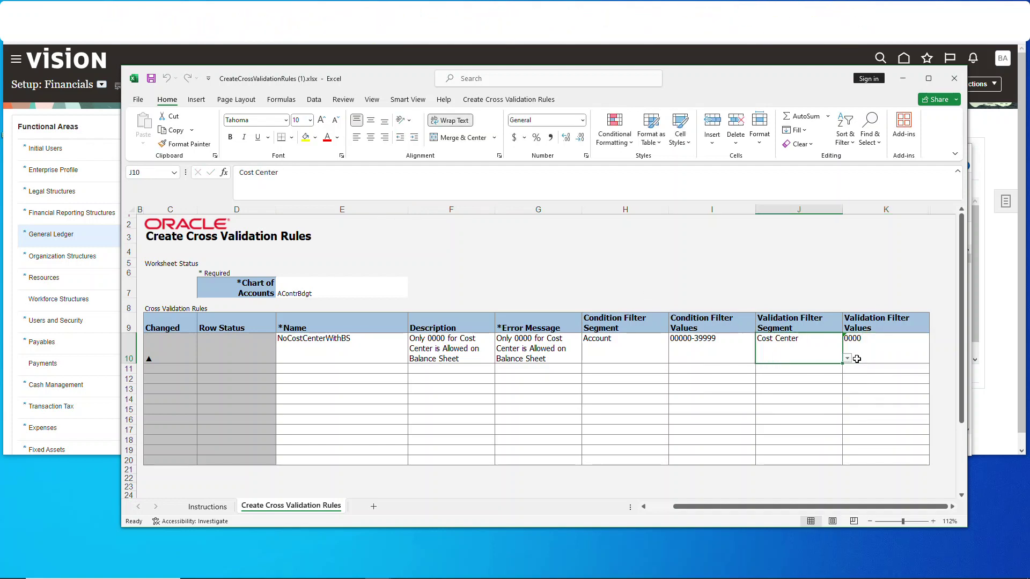
pyautogui.click(377, 354)
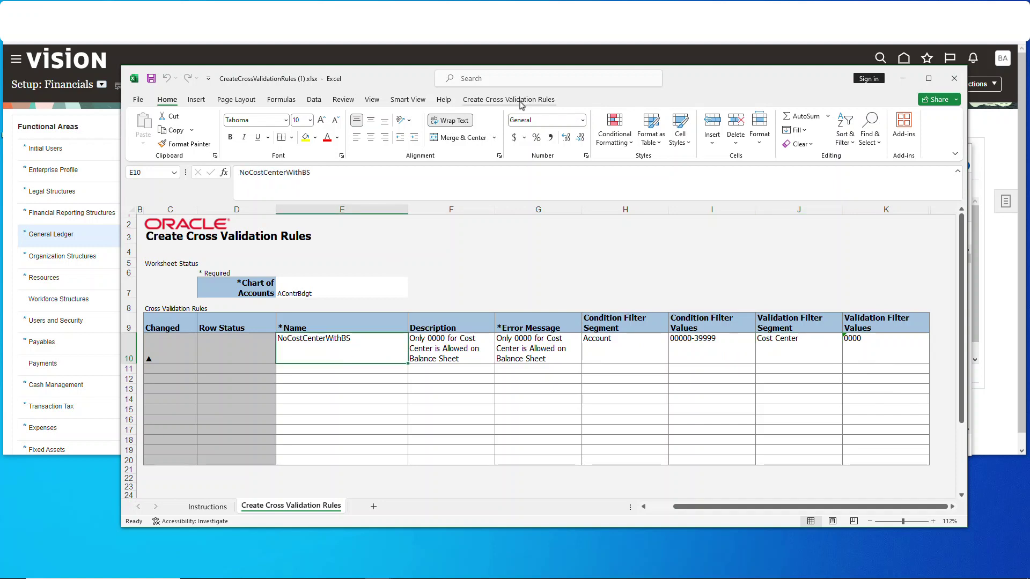
# Step: Submit the rule row with default upload options and confirm the Status Viewer shows no errors
pyautogui.click(519, 101)
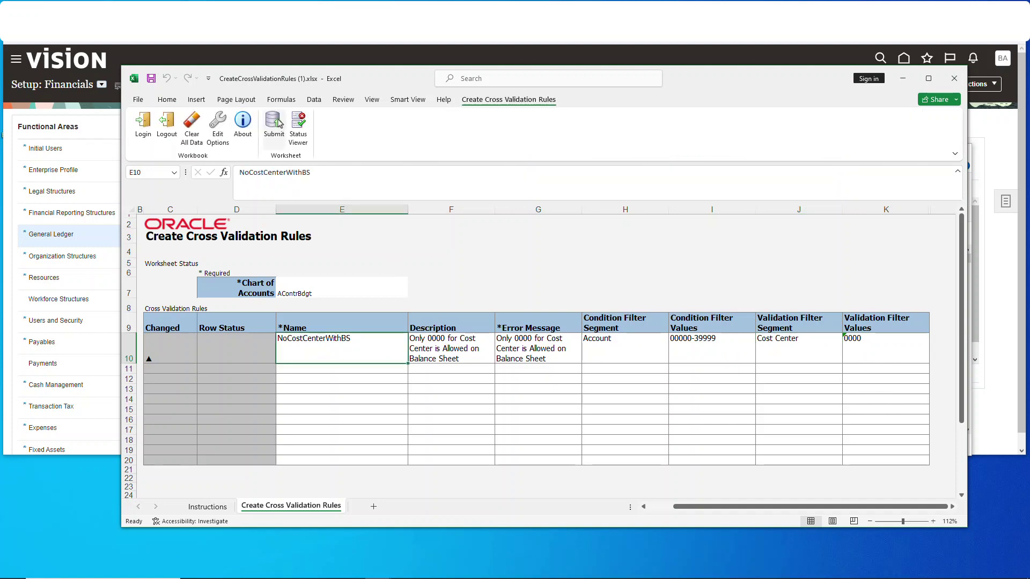
pyautogui.click(274, 124)
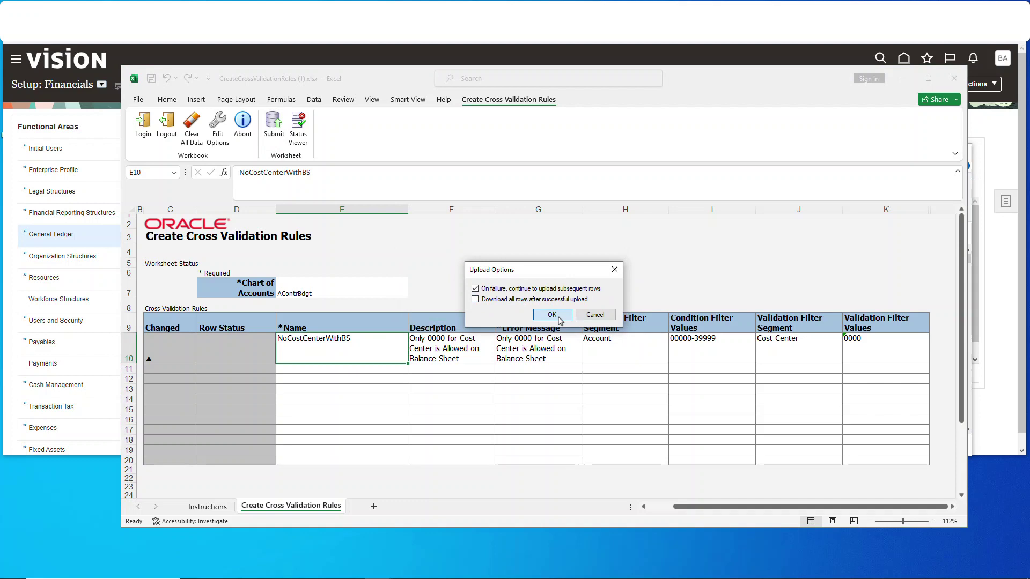
pyautogui.click(552, 315)
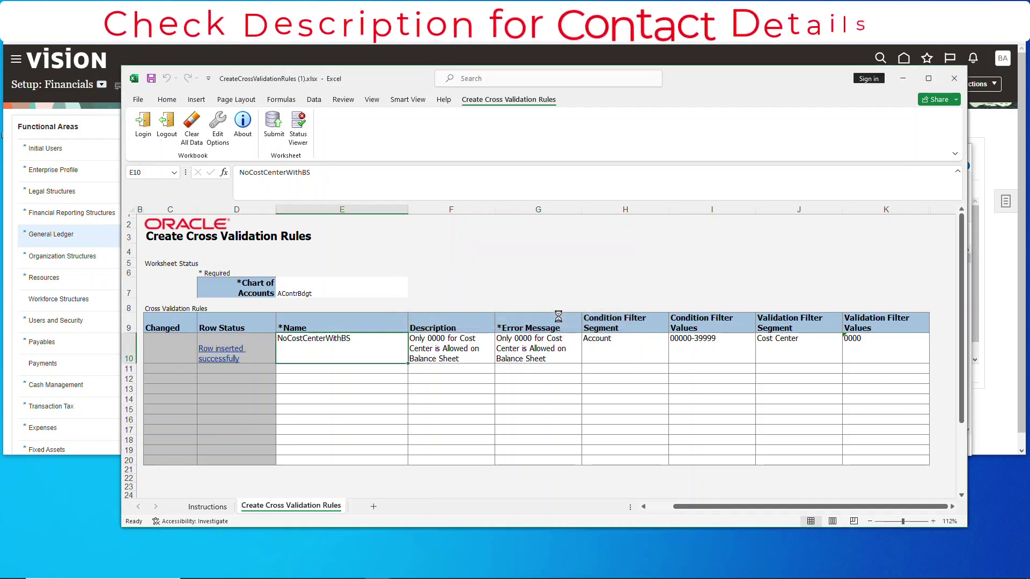
pyautogui.click(298, 127)
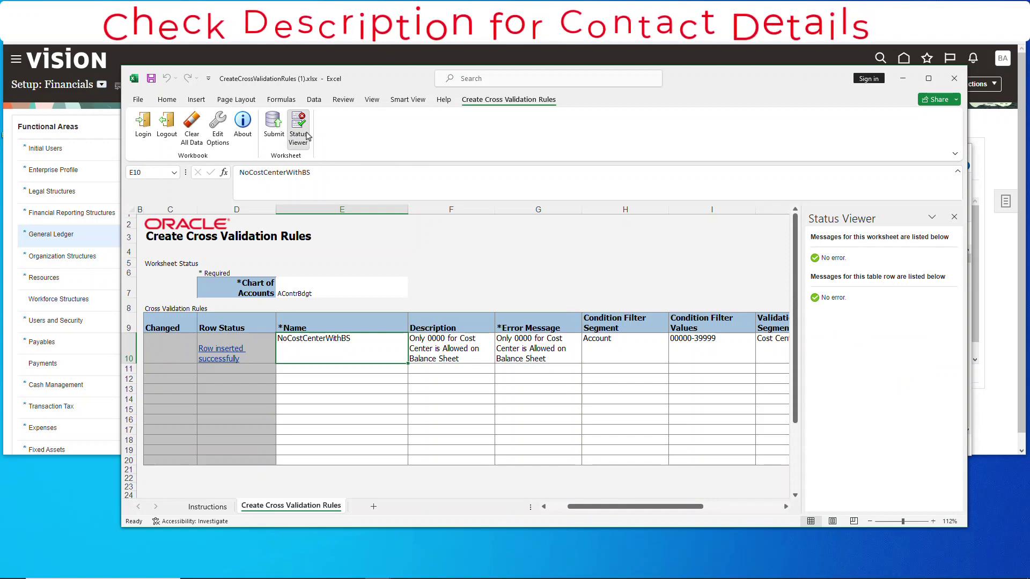
pyautogui.click(308, 135)
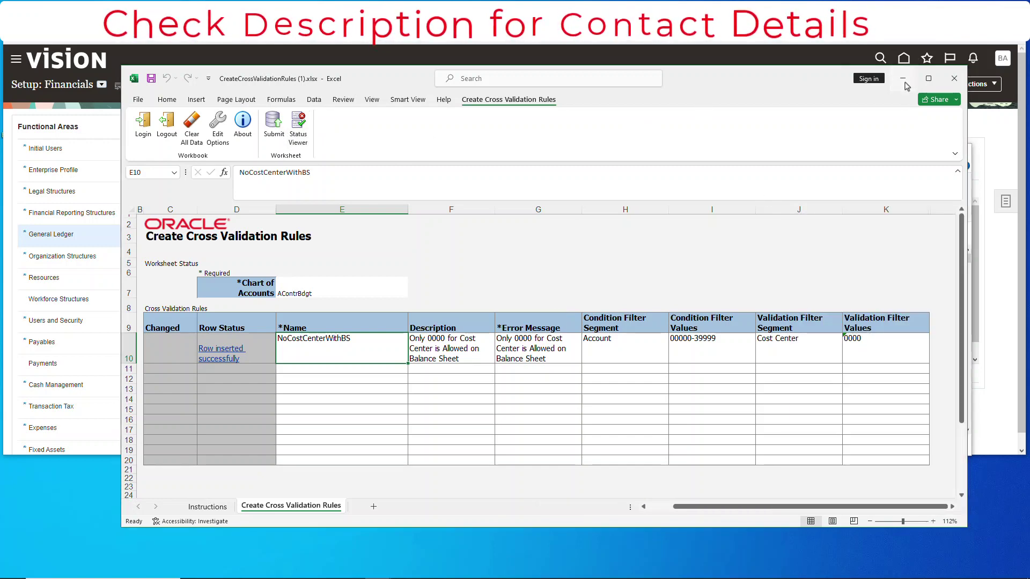
# Step: Find 'manage cross' in tasks, open Manage Cross-Validation Rules, and pick AContrBdgt
pyautogui.click(904, 82)
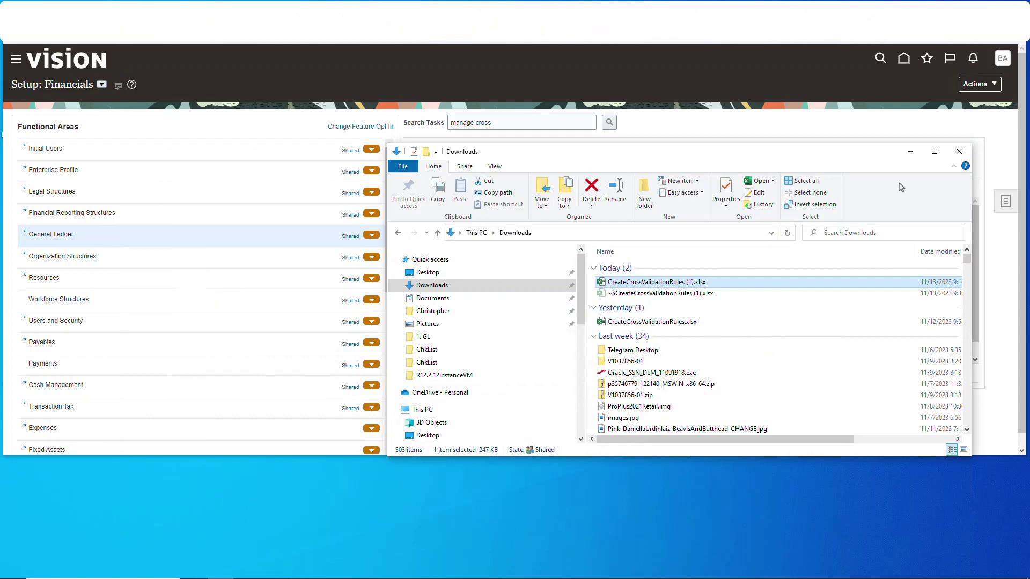
pyautogui.click(909, 153)
pyautogui.click(506, 121)
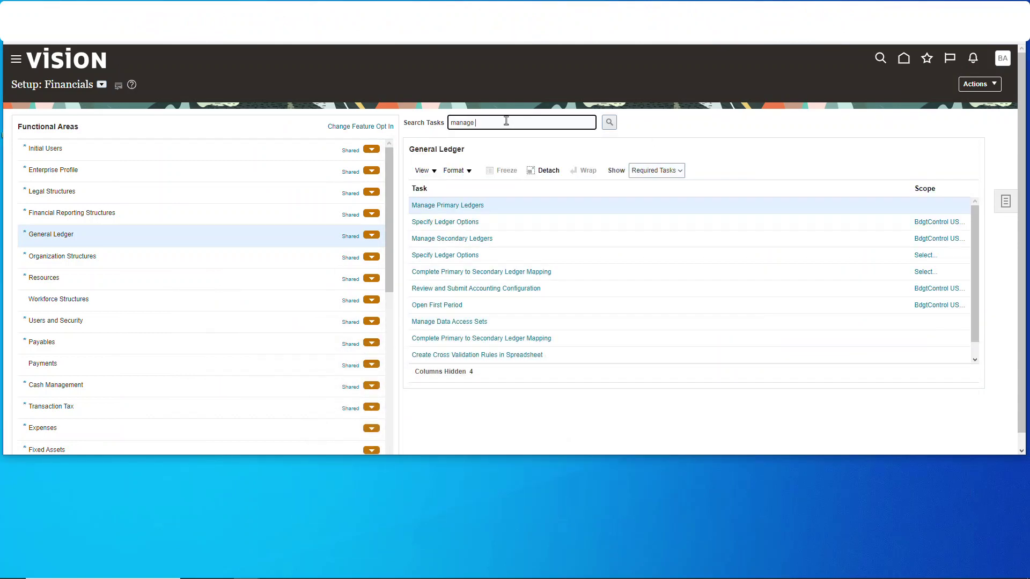
pyautogui.write('manage cross')
pyautogui.click(611, 123)
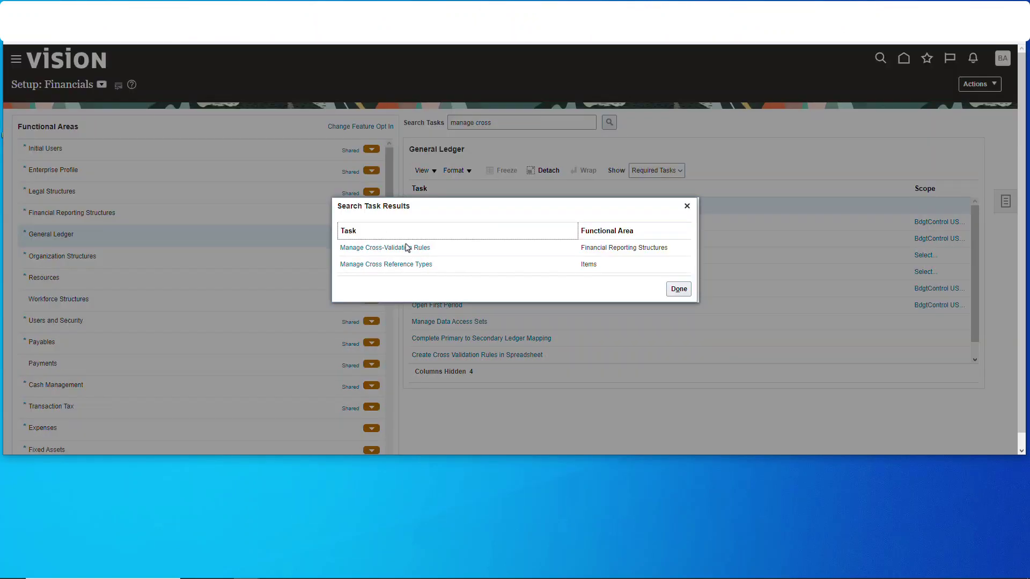
pyautogui.click(400, 247)
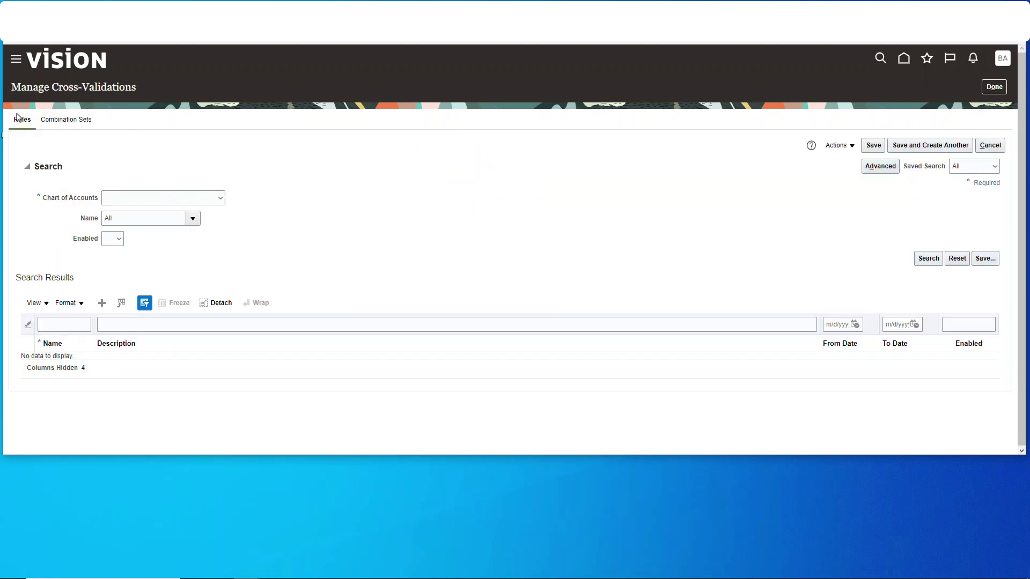
pyautogui.click(211, 199)
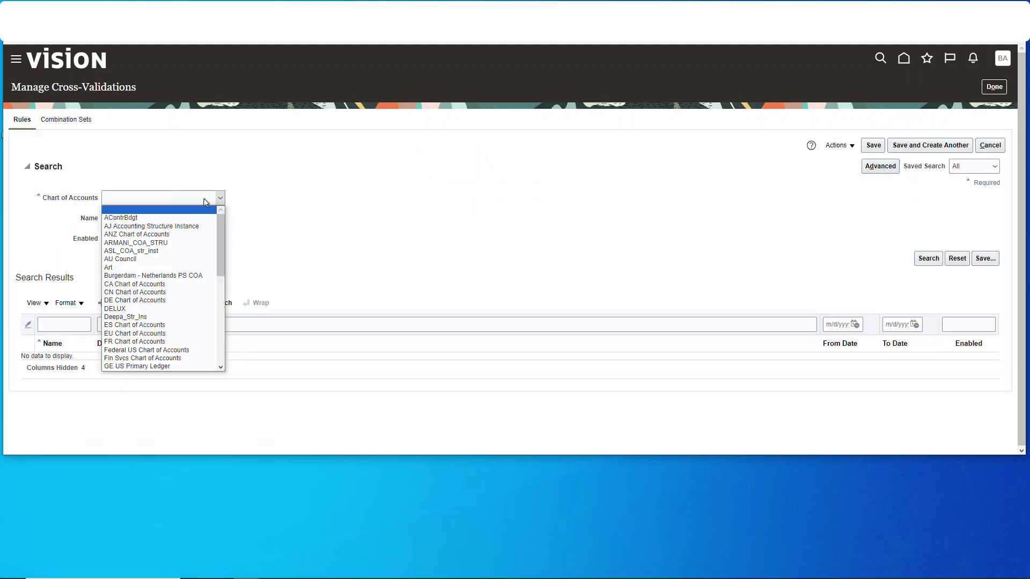
pyautogui.click(143, 219)
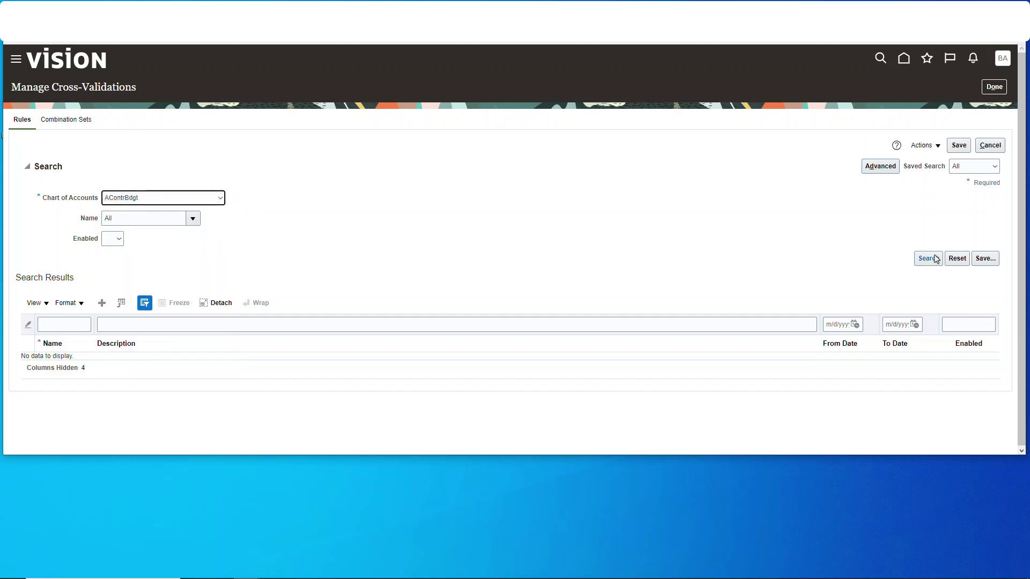
# Step: Scroll the AContrBdgt results to review the NoCostCenterWithBS rule's condition and validation details
pyautogui.scroll(-1, 717, 272)
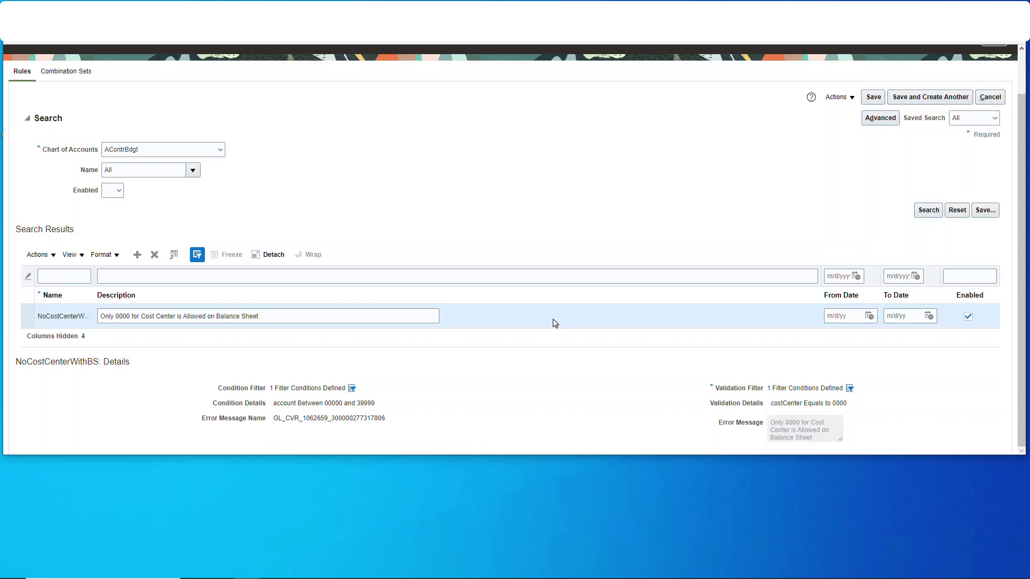
pyautogui.click(51, 255)
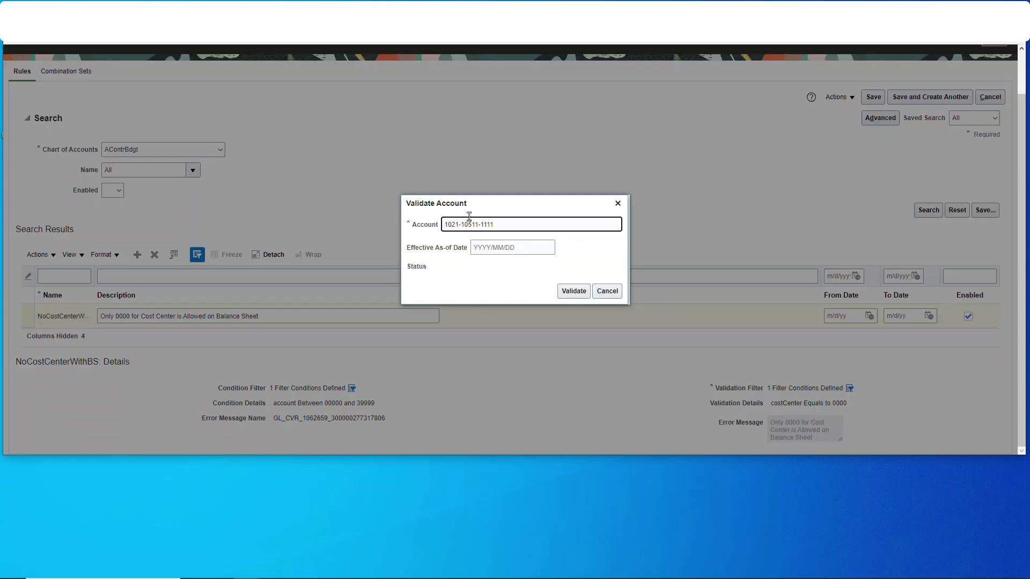
pyautogui.write('0000')
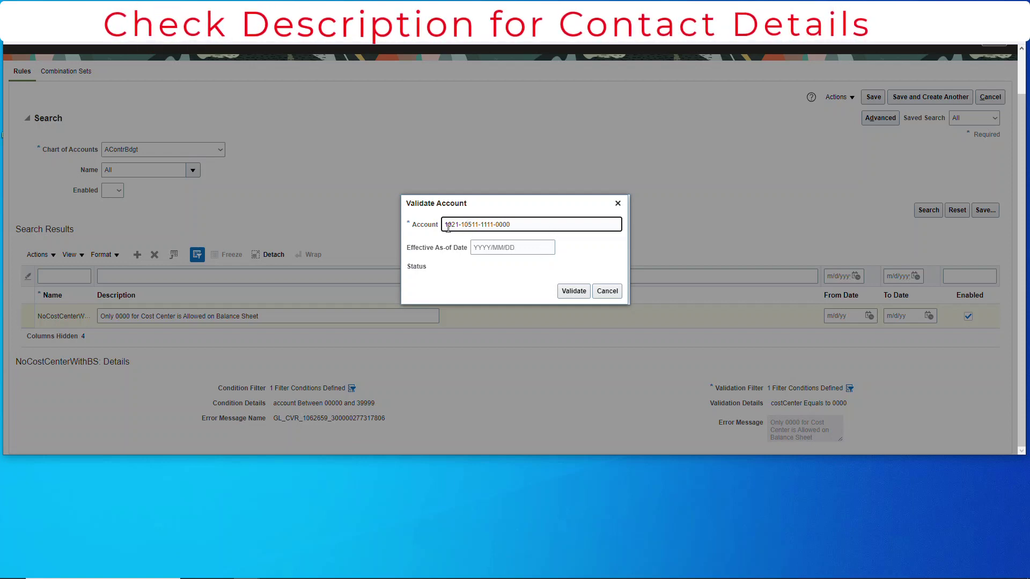
pyautogui.click(570, 294)
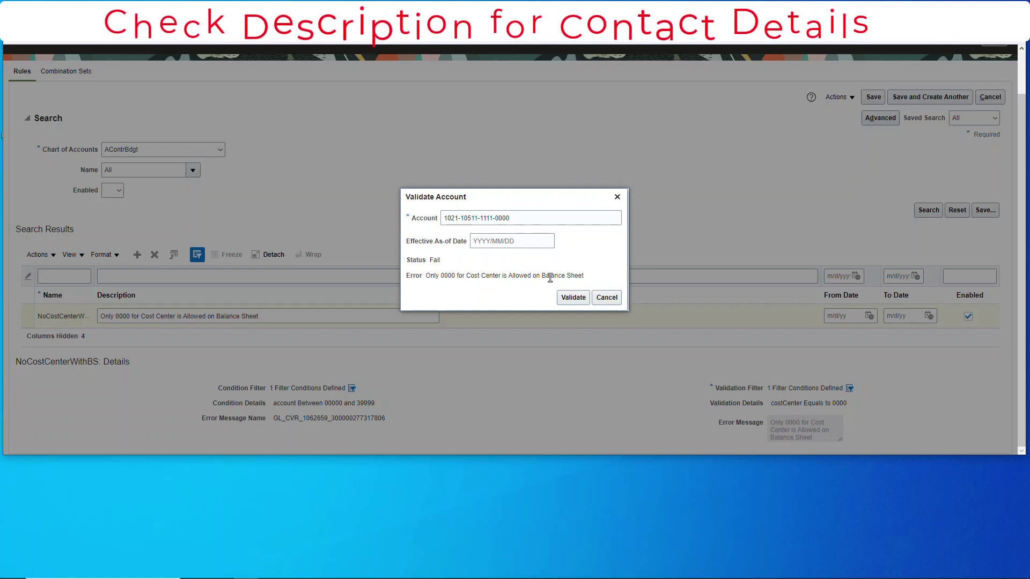
pyautogui.moveTo(590, 282); pyautogui.dragTo(453, 277)
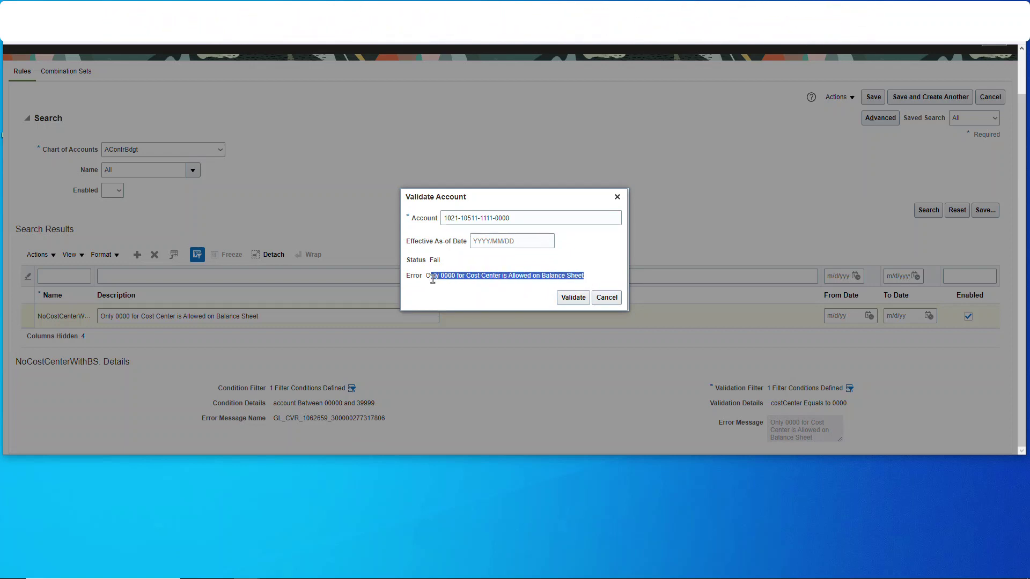
pyautogui.click(497, 217)
pyautogui.press('BackSpace')
pyautogui.press('BackSpace')
pyautogui.press('BackSpace')
pyautogui.press('BackSpace')
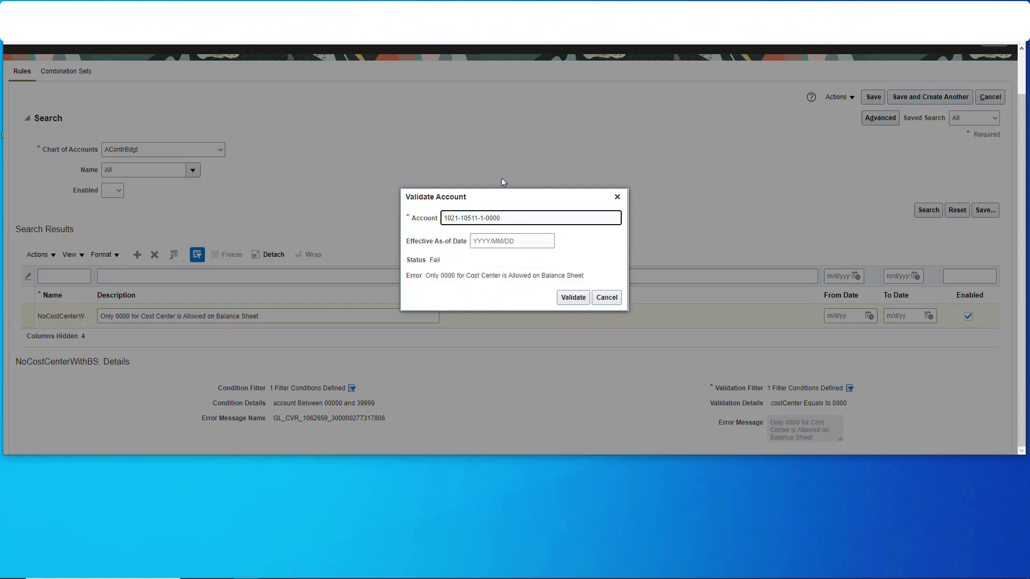
pyautogui.write('0000')
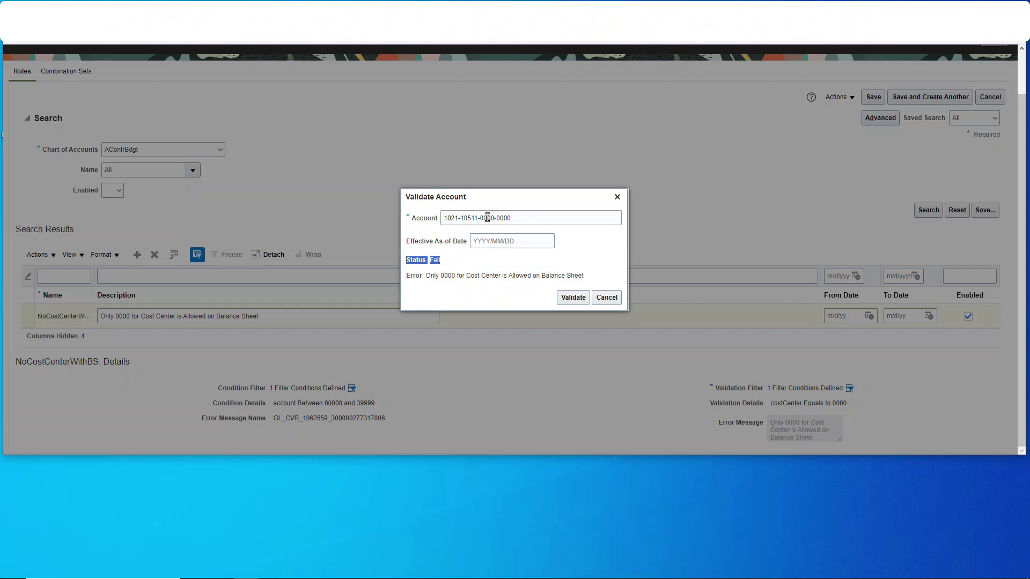
pyautogui.click(565, 300)
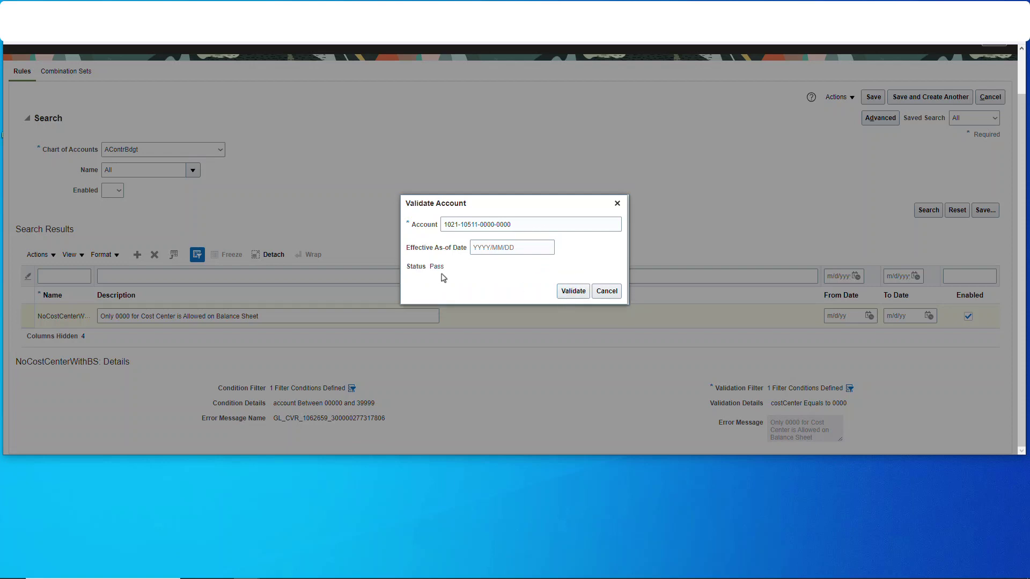
# Step: Close the Validate Account dialog to return to the NoCostCenterWithBS rule on Manage Cross-Validations
pyautogui.click(617, 203)
pyautogui.scroll(1, 858, 150)
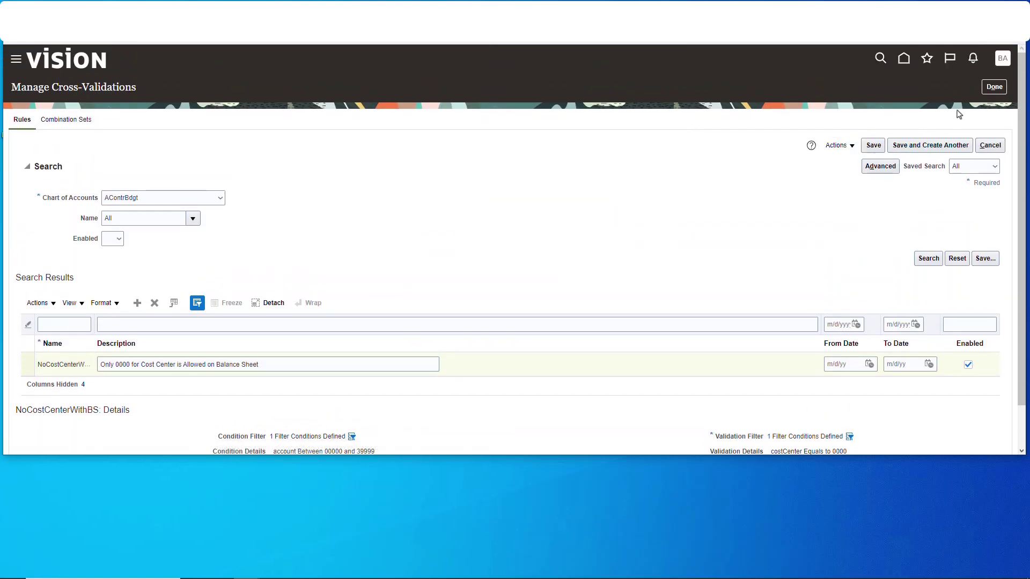